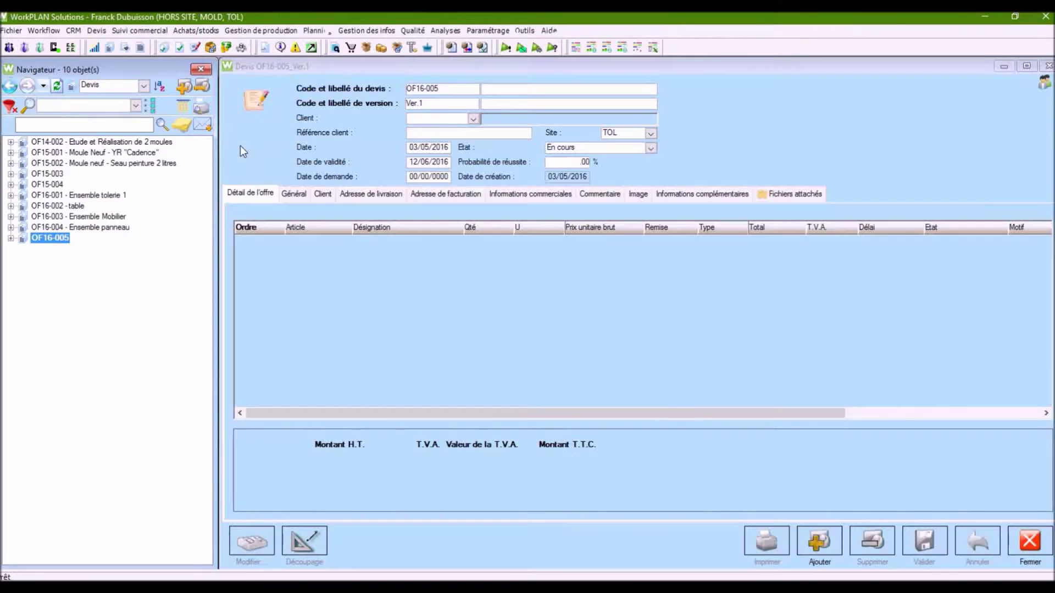
# - Title the quote "Panneau ventile" and assign it to the client RADAN CFAO
pyautogui.click(505, 92)
pyautogui.write('Panneau ventile')
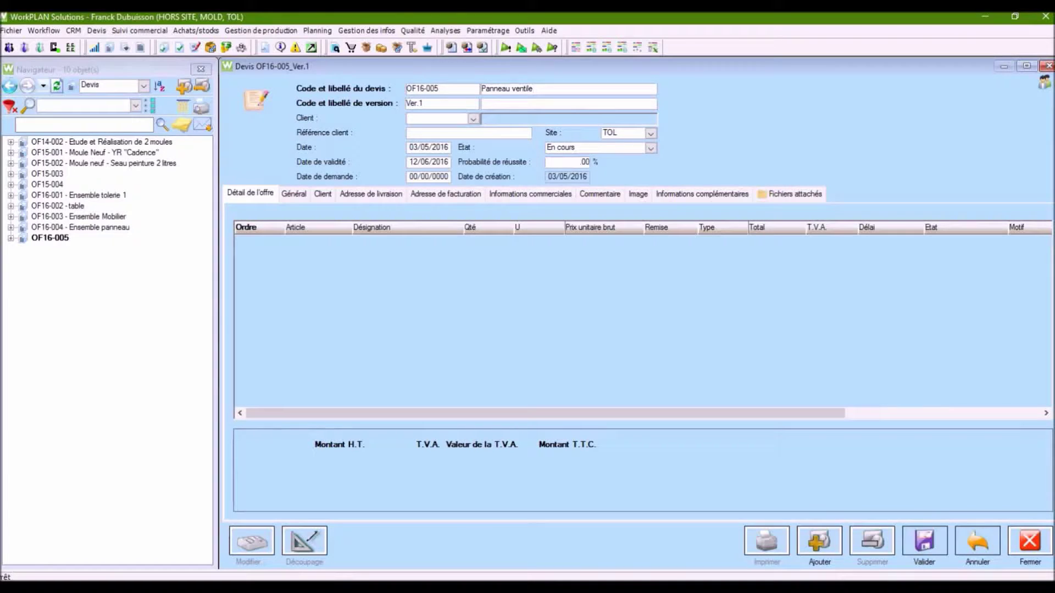
pyautogui.click(443, 117)
pyautogui.write('RADAN CFAO')
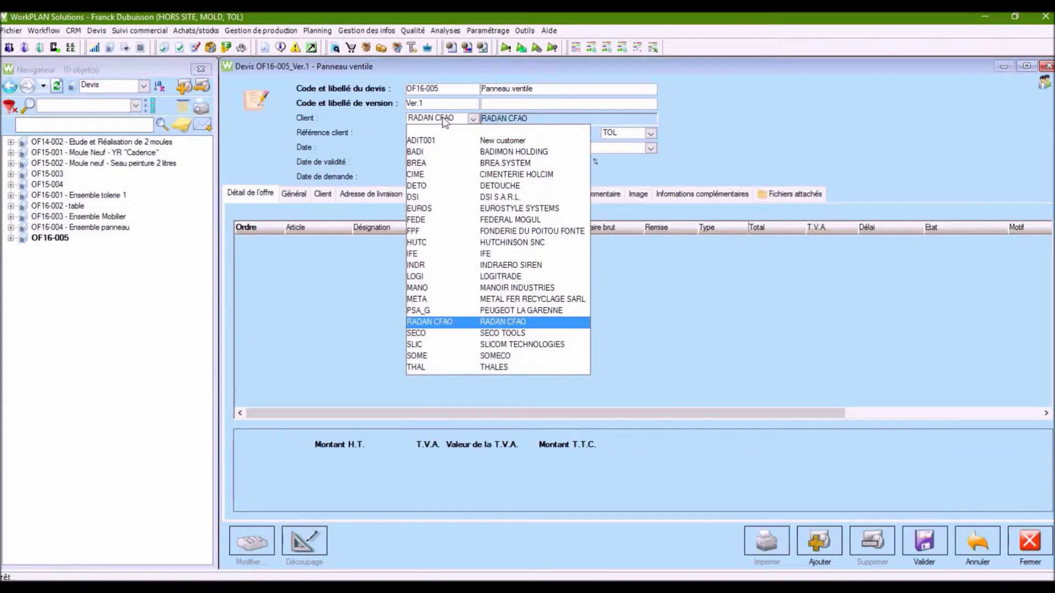
pyautogui.click(492, 322)
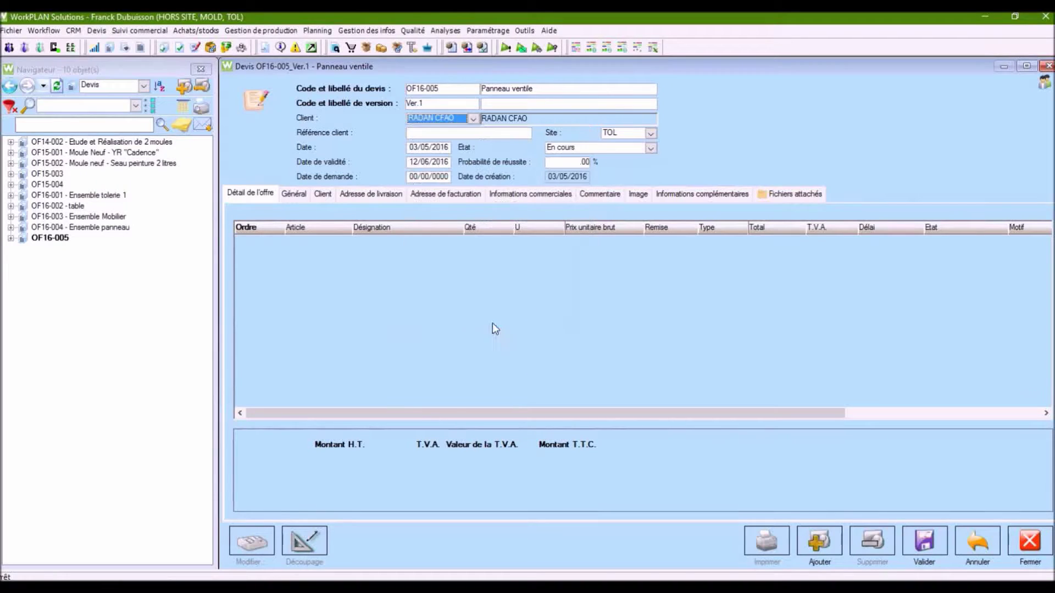
pyautogui.click(588, 275)
# - Add an offer line to the quote with the designation "Panneau ventile"
pyautogui.click(819, 541)
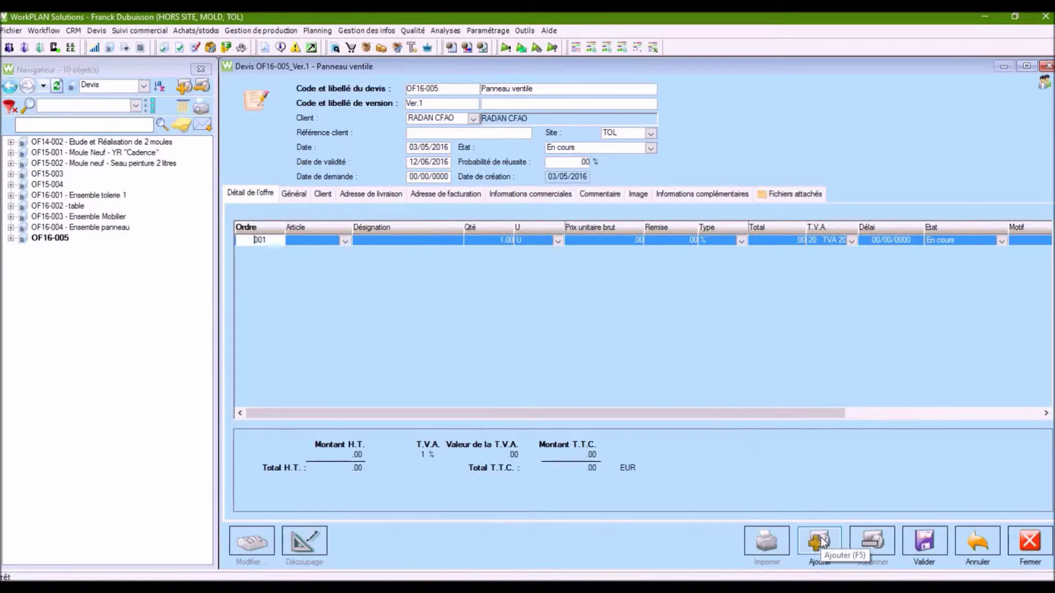
pyautogui.write('Panneau ventile')
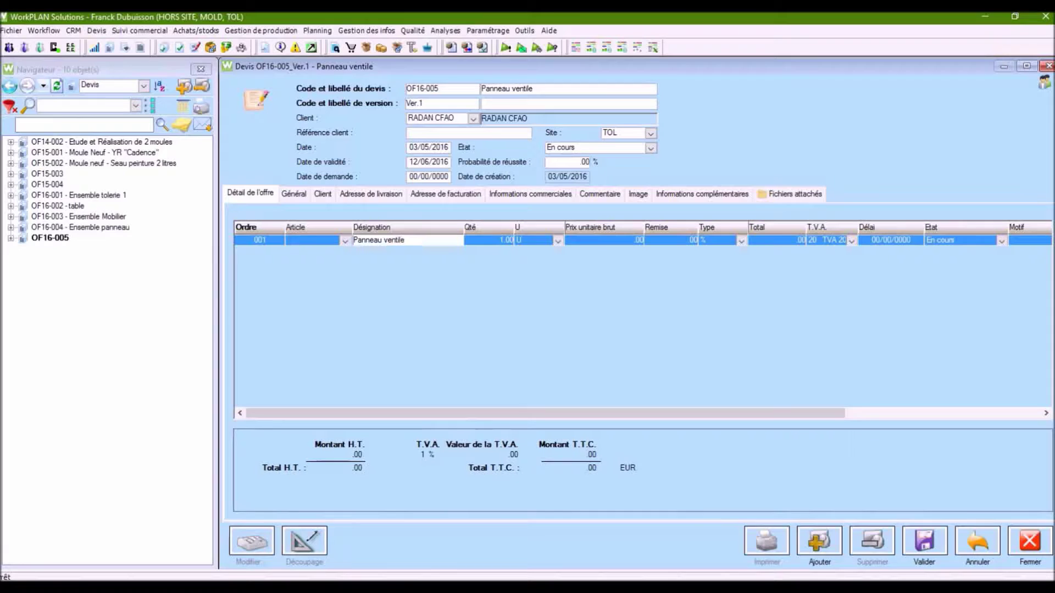
pyautogui.press('Return')
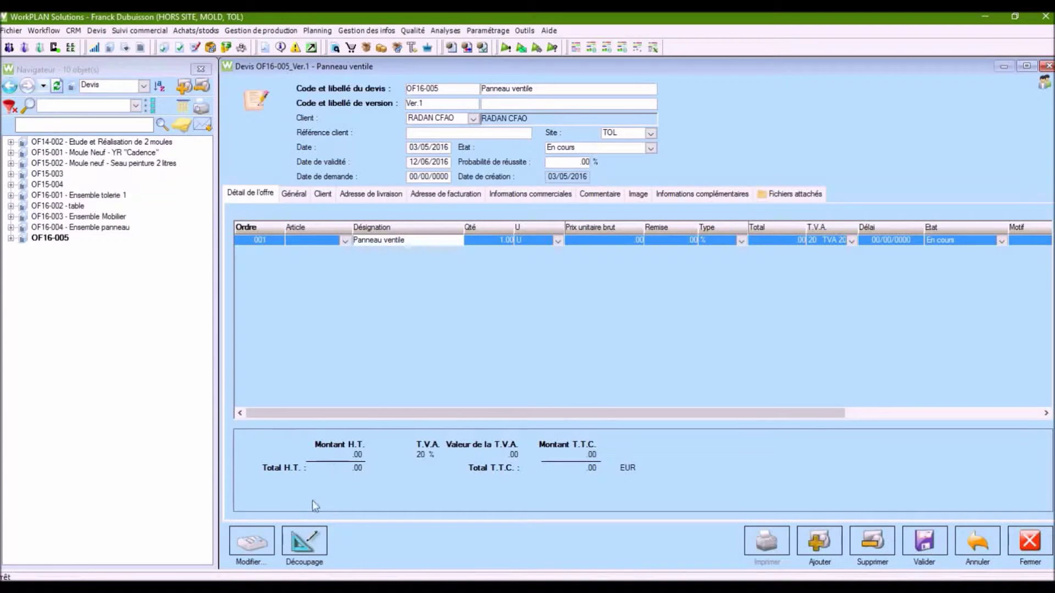
# - Open the technical breakdown of the offer line, saving the quote changes, and launch RadQuote from it
pyautogui.click(311, 541)
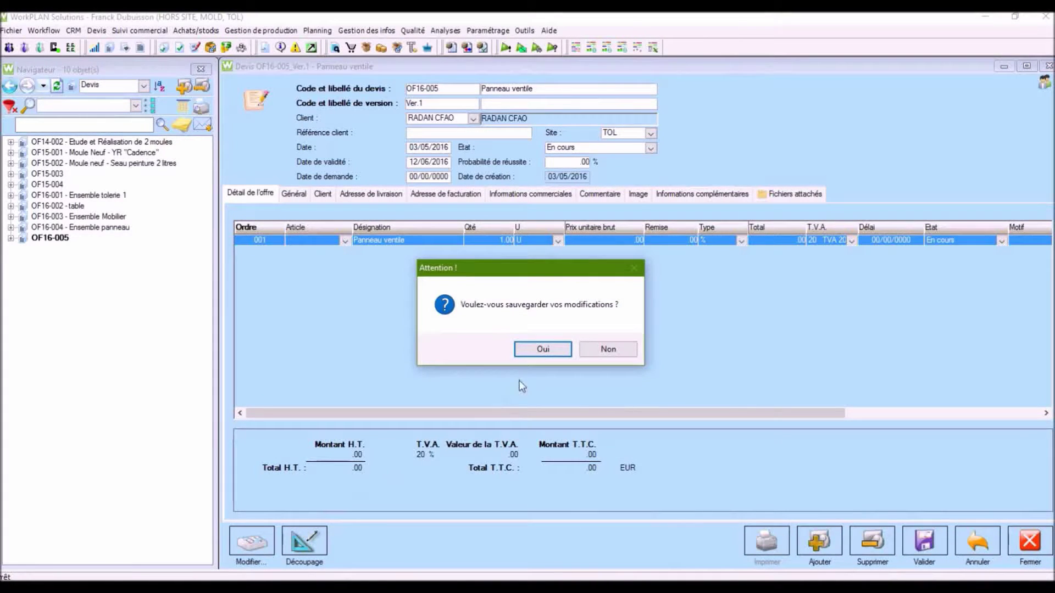
pyautogui.click(542, 350)
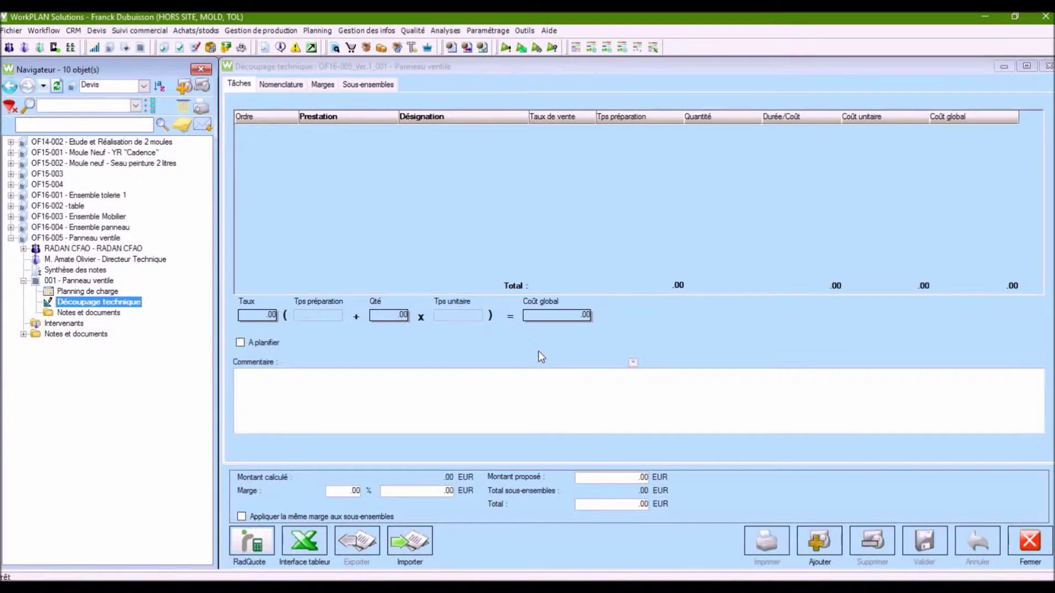
pyautogui.click(251, 546)
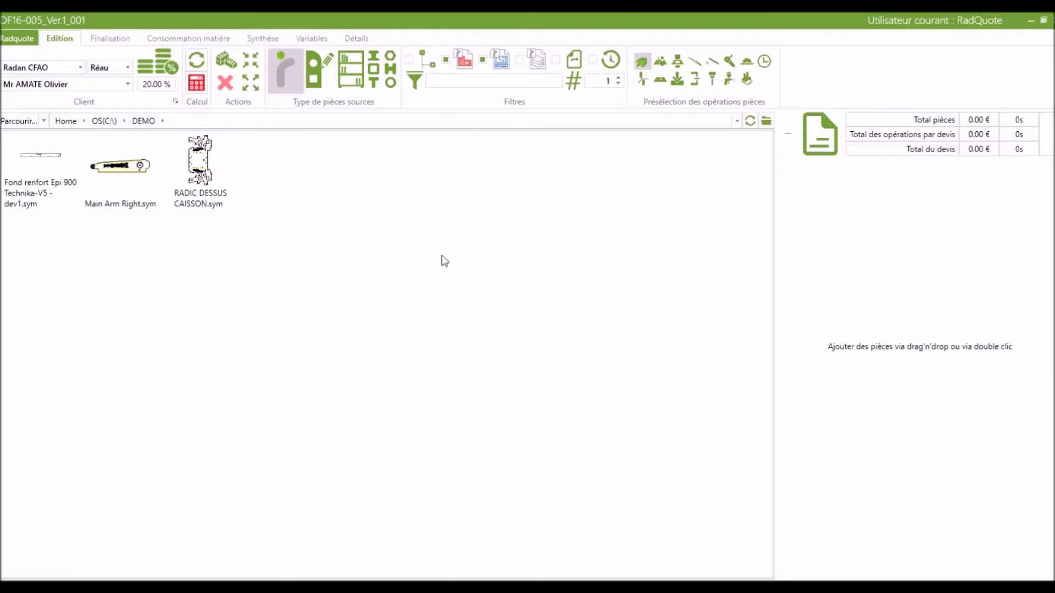
# - Set the client's site to Workplan and add the Panneau Ventile.sym part to the quote
pyautogui.click(110, 67)
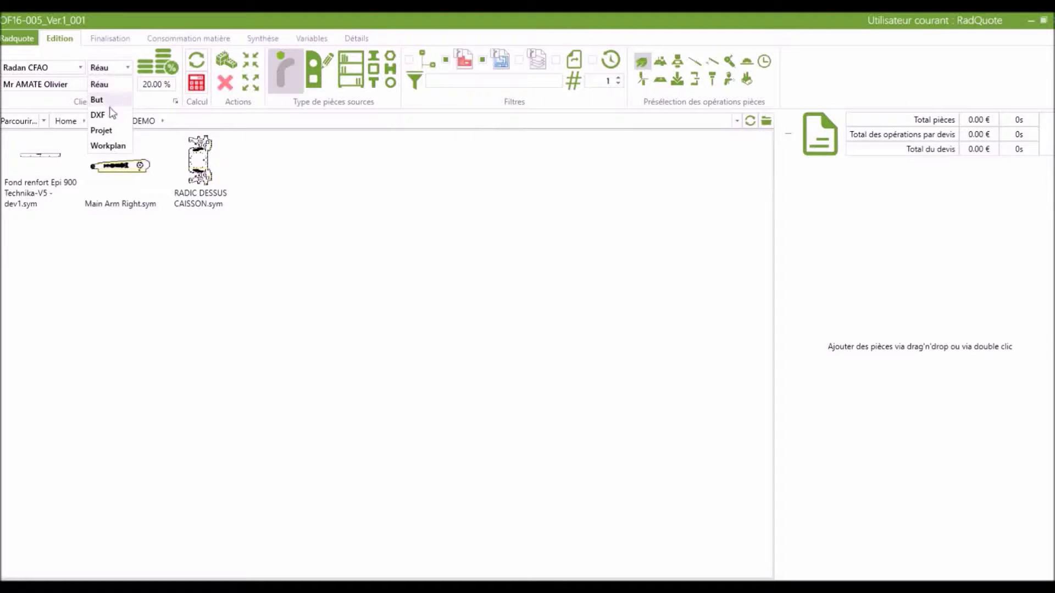
pyautogui.click(108, 146)
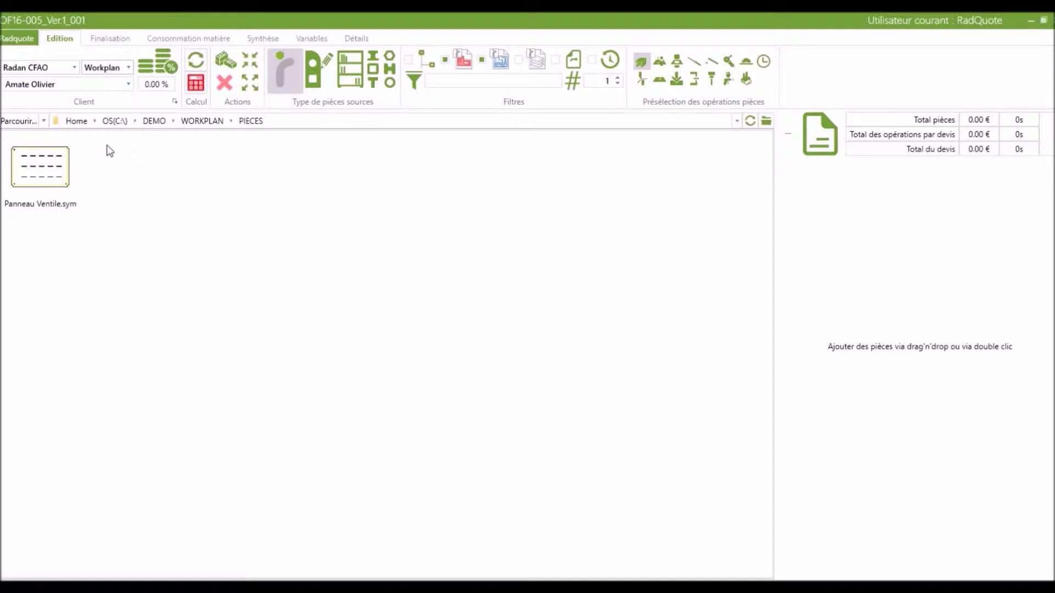
pyautogui.click(45, 175)
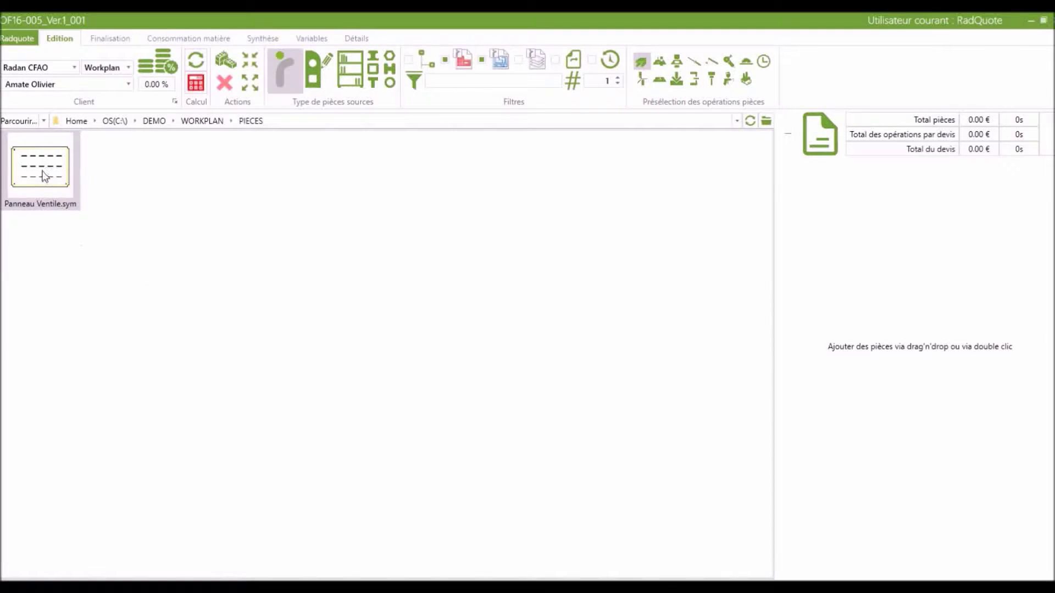
pyautogui.moveTo(45, 165); pyautogui.dragTo(883, 209)
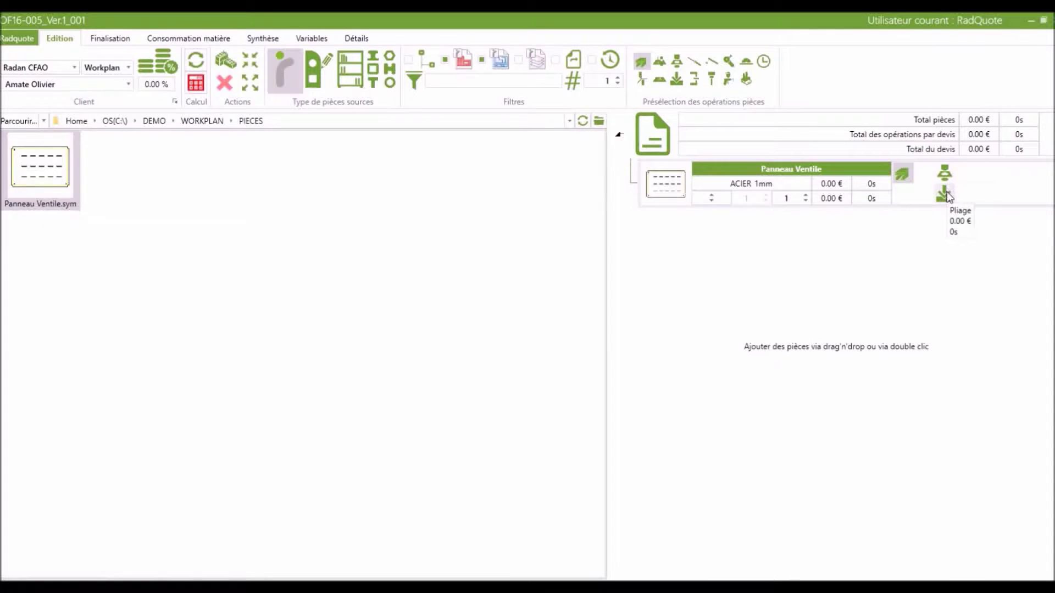
# - Add the Soudure and Ebavurage operations to the Panneau Ventile part
pyautogui.click(983, 183)
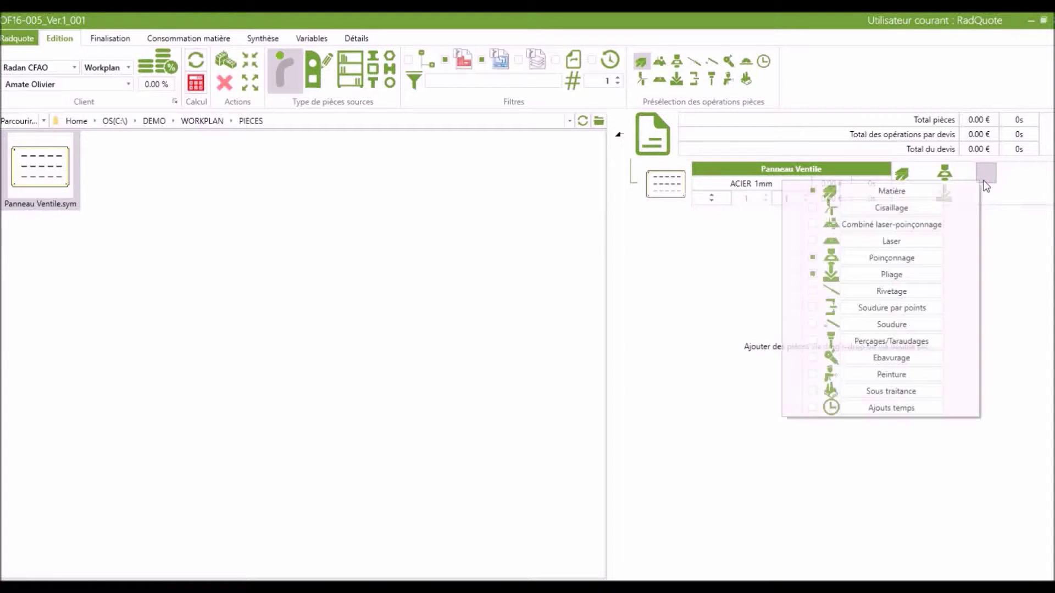
pyautogui.click(812, 324)
pyautogui.click(813, 357)
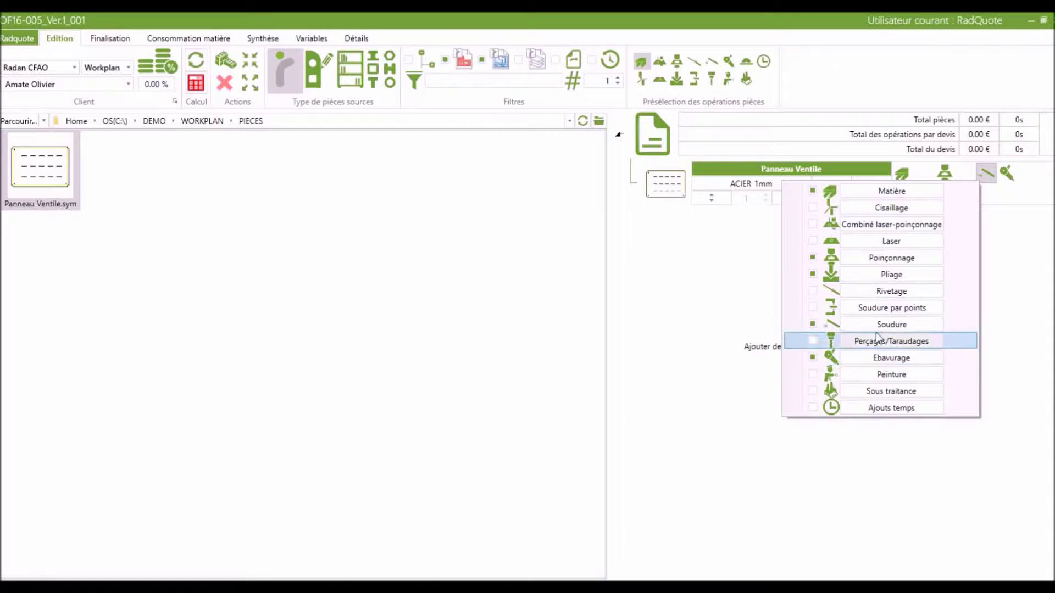
pyautogui.click(1024, 273)
# - Add the Etude and Transport externe operations to the whole quote
pyautogui.click(1047, 150)
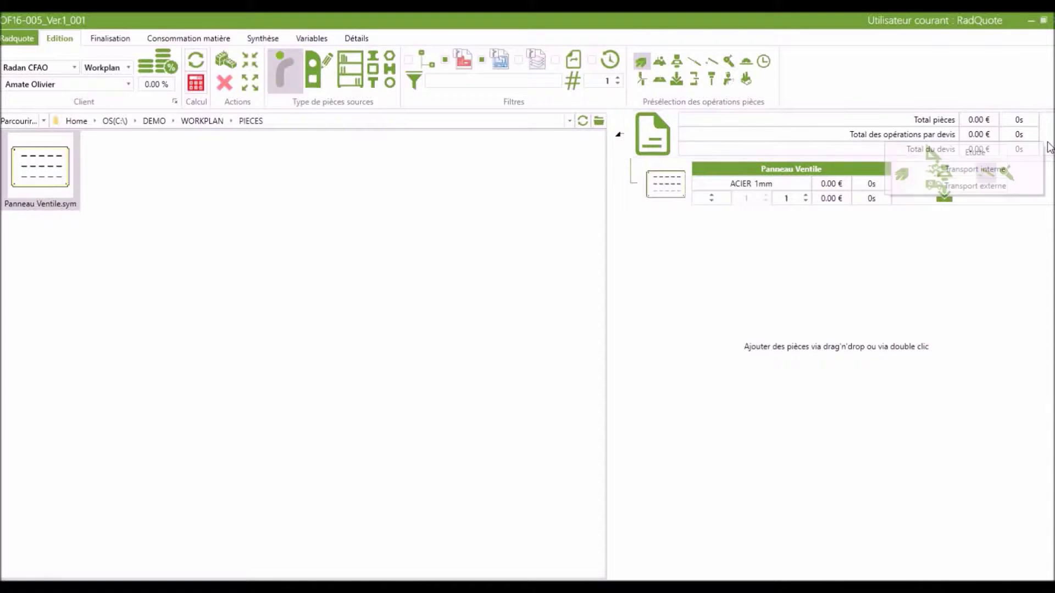
pyautogui.click(914, 152)
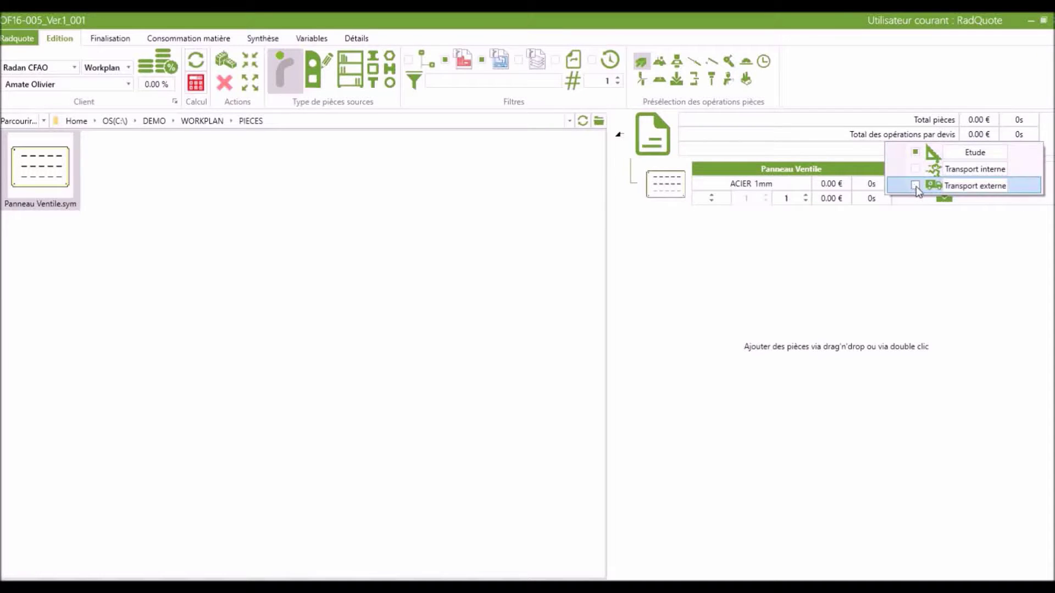
pyautogui.click(823, 250)
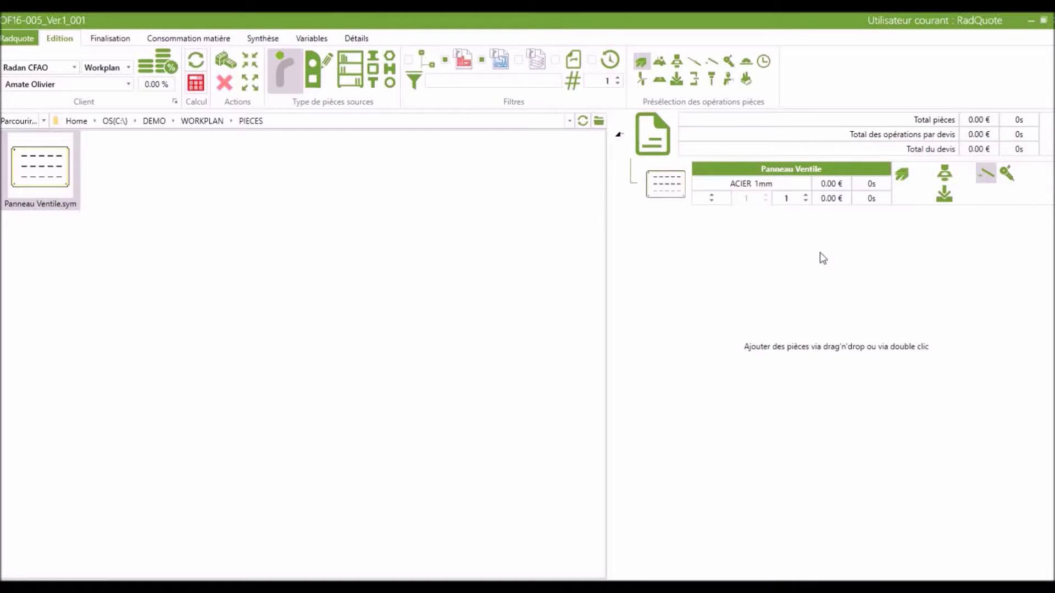
# - Set the part quantity to 10, start the cost calculation and accept the Pliage settings with 4 easy bends and one operator
pyautogui.click(793, 199)
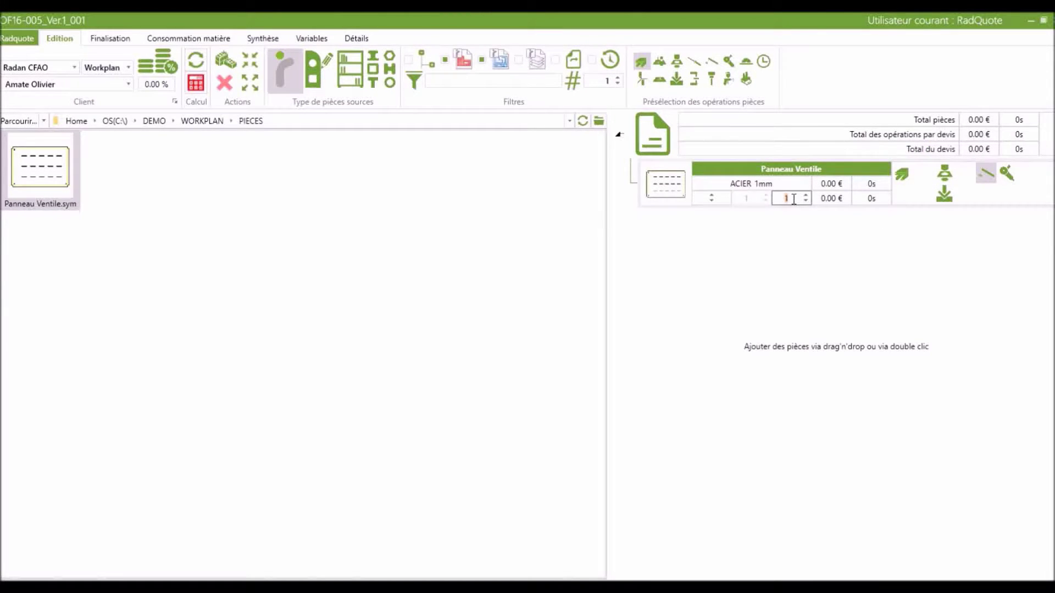
pyautogui.write('10')
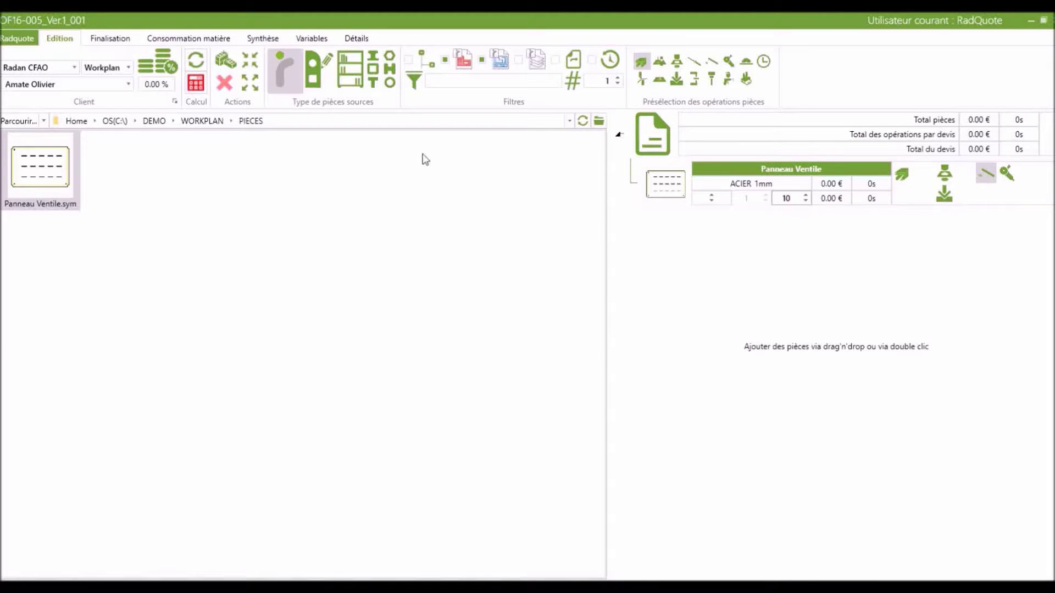
pyautogui.click(195, 84)
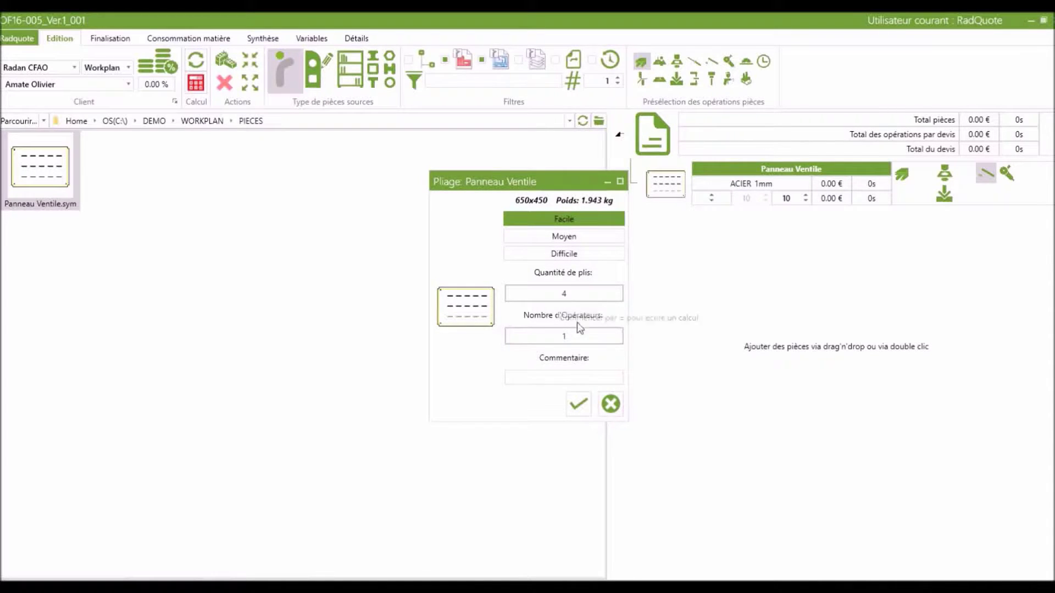
pyautogui.click(578, 405)
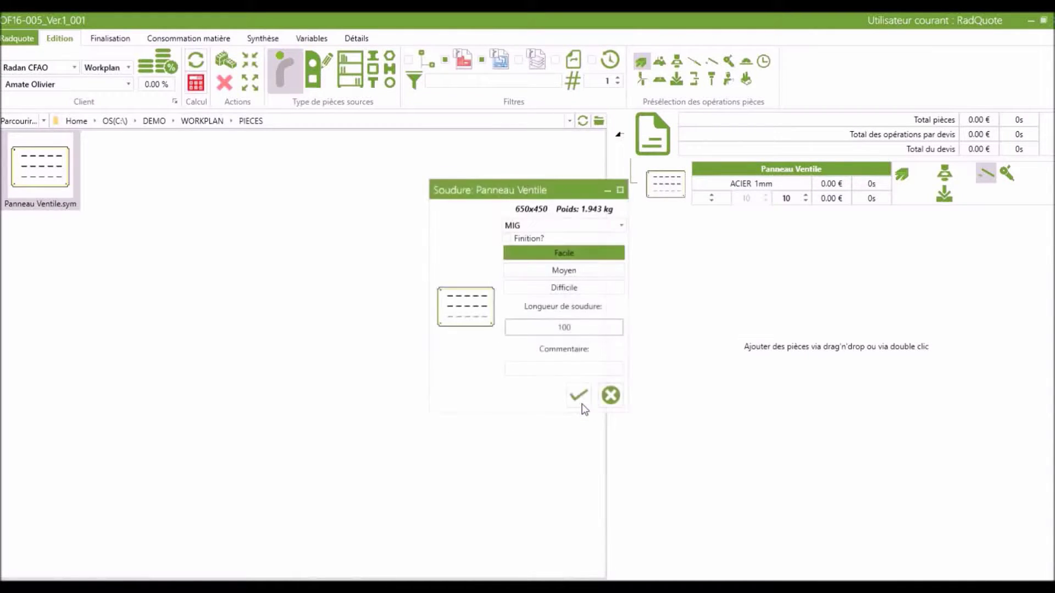
# - Configure the Soudure operation as easy MIG welding with finishing and a weld length of 350
pyautogui.click(520, 226)
pyautogui.click(520, 227)
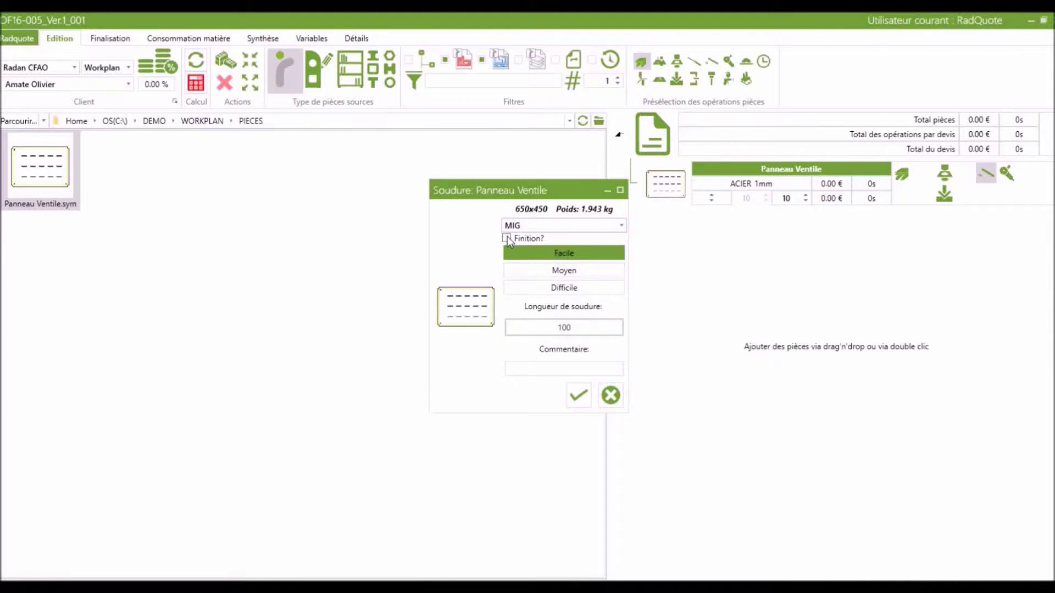
pyautogui.click(507, 237)
pyautogui.click(568, 327)
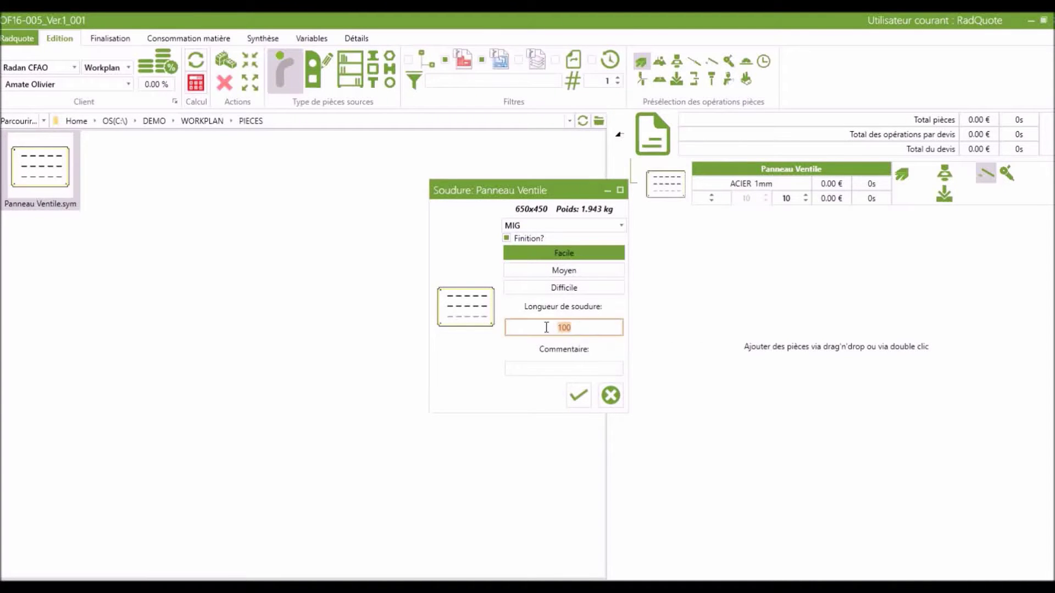
pyautogui.write('350')
pyautogui.click(578, 397)
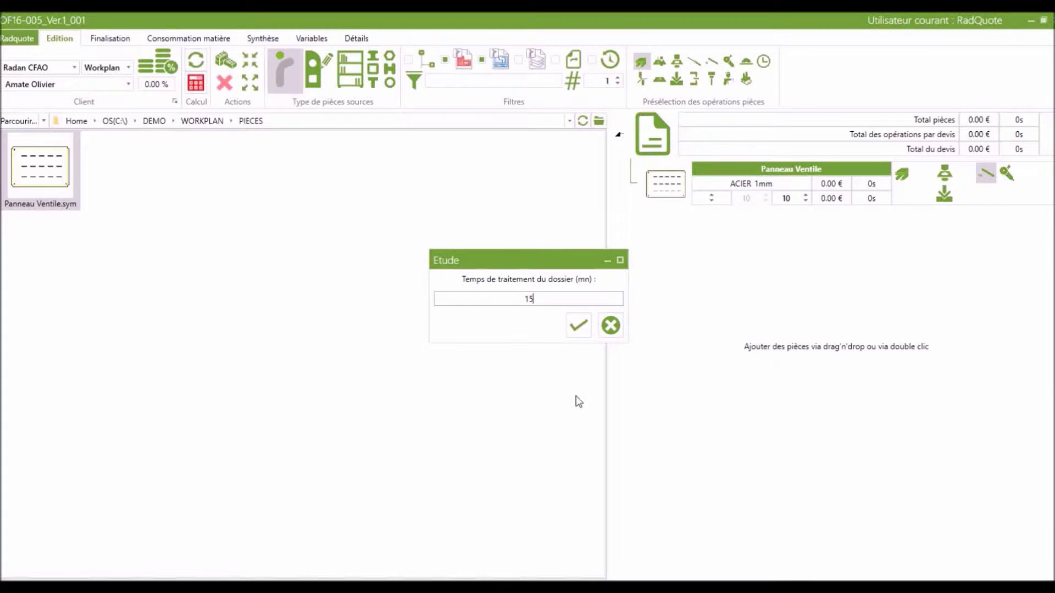
# - Set the Etude file processing time to 15 minutes, complete the calculation and save the quote
pyautogui.write('15')
pyautogui.press('Return')
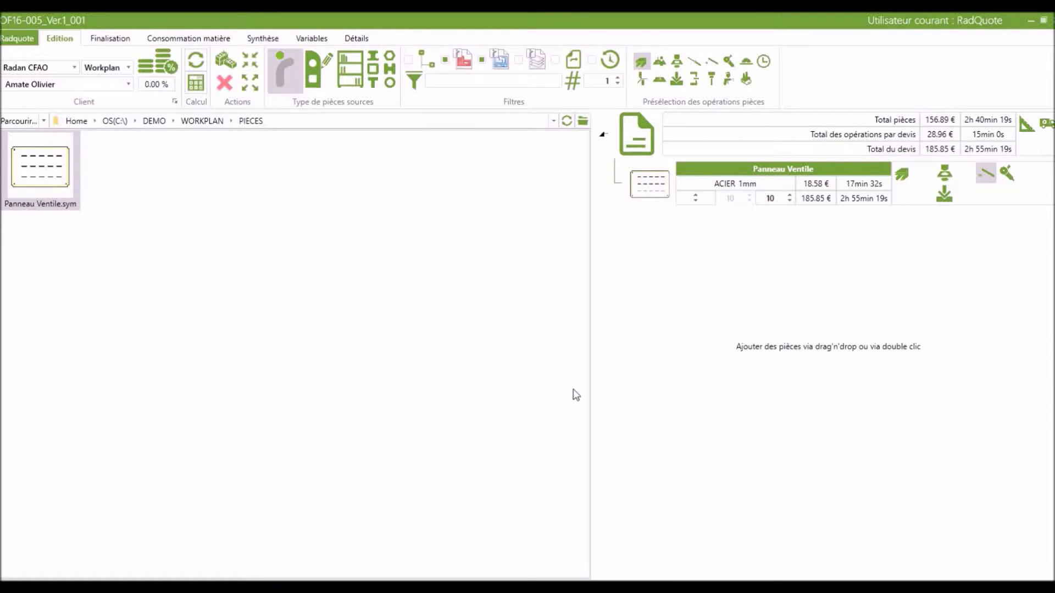
pyautogui.click(19, 39)
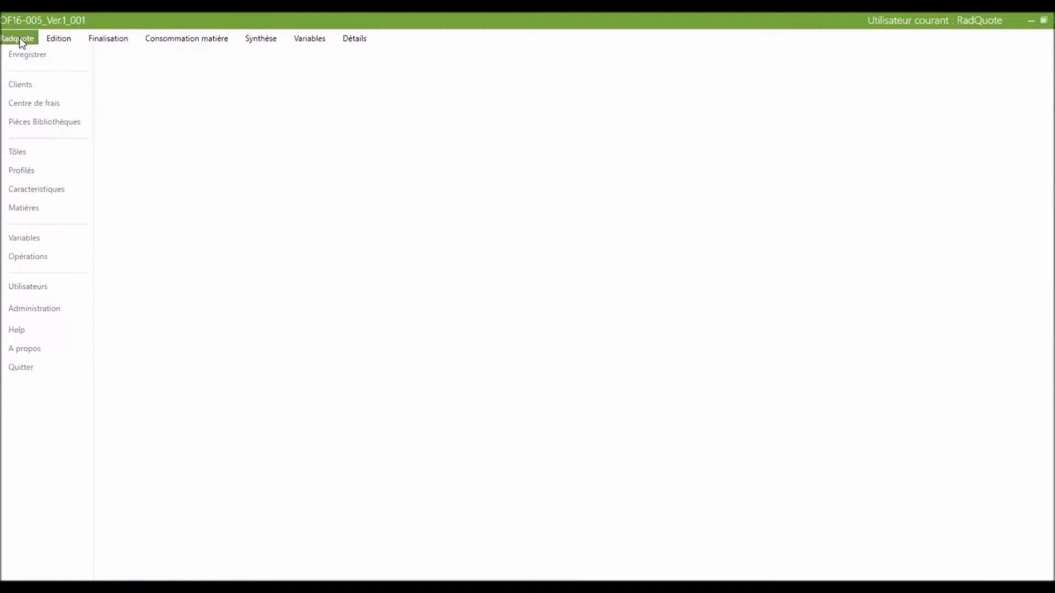
pyautogui.click(28, 55)
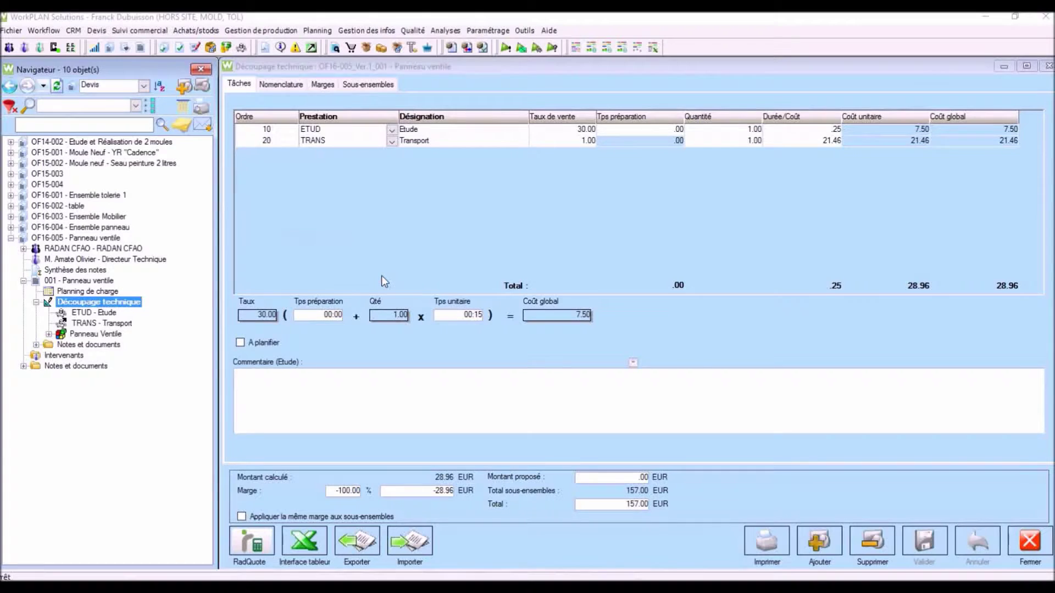
# - Review the Etude and Transport tasks and the manufacturing tasks of the Panneau Ventile assembly in the technical breakdown
pyautogui.click(106, 313)
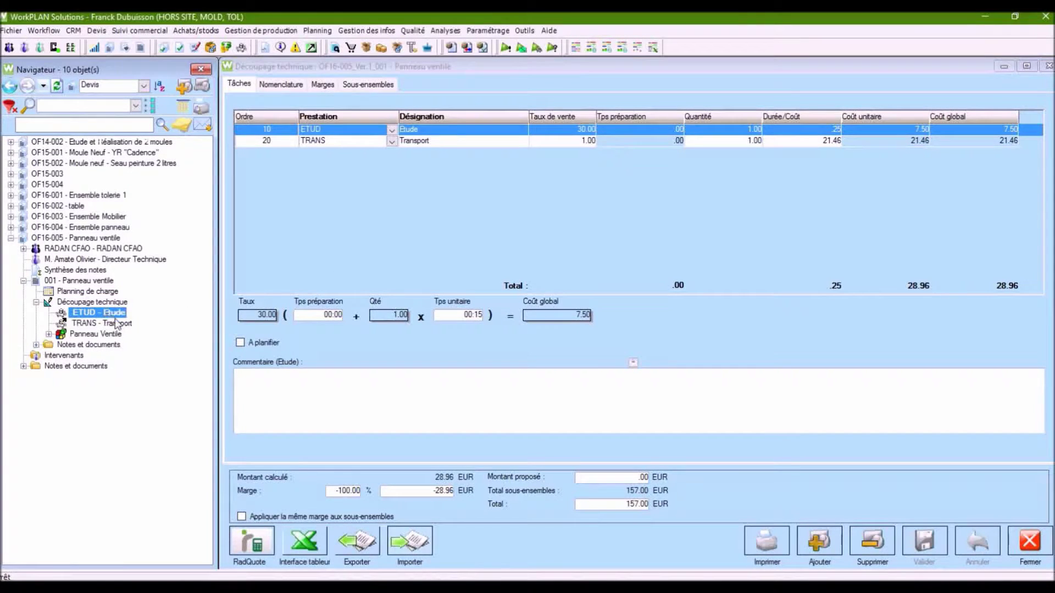
pyautogui.click(110, 323)
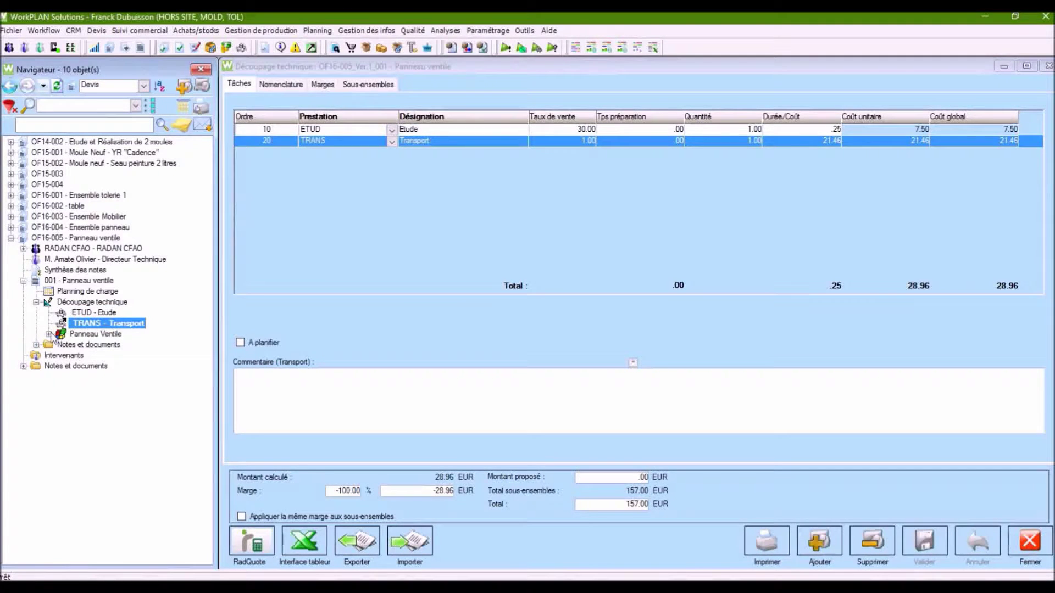
pyautogui.click(50, 334)
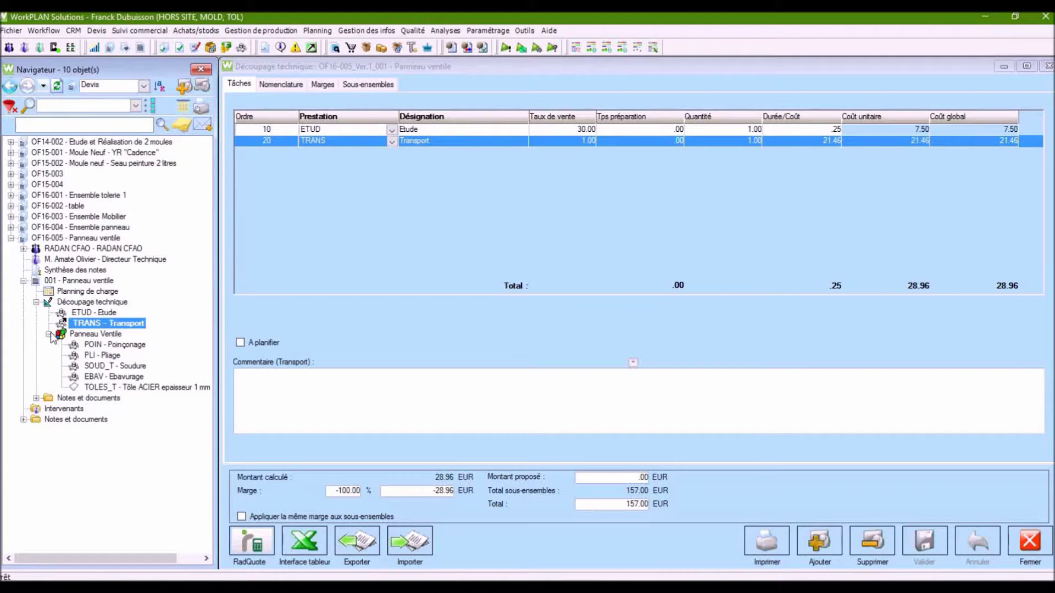
pyautogui.click(88, 335)
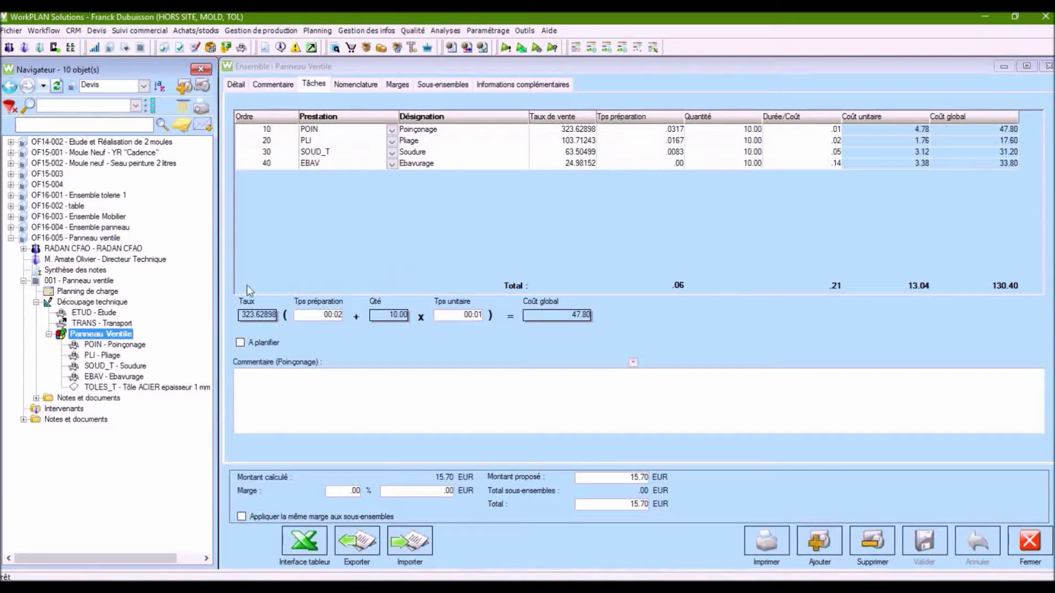
# - Check the offer details of quote OF16-005 and view its attached document OF16-005_Ver.1_001.pdf
pyautogui.click(106, 240)
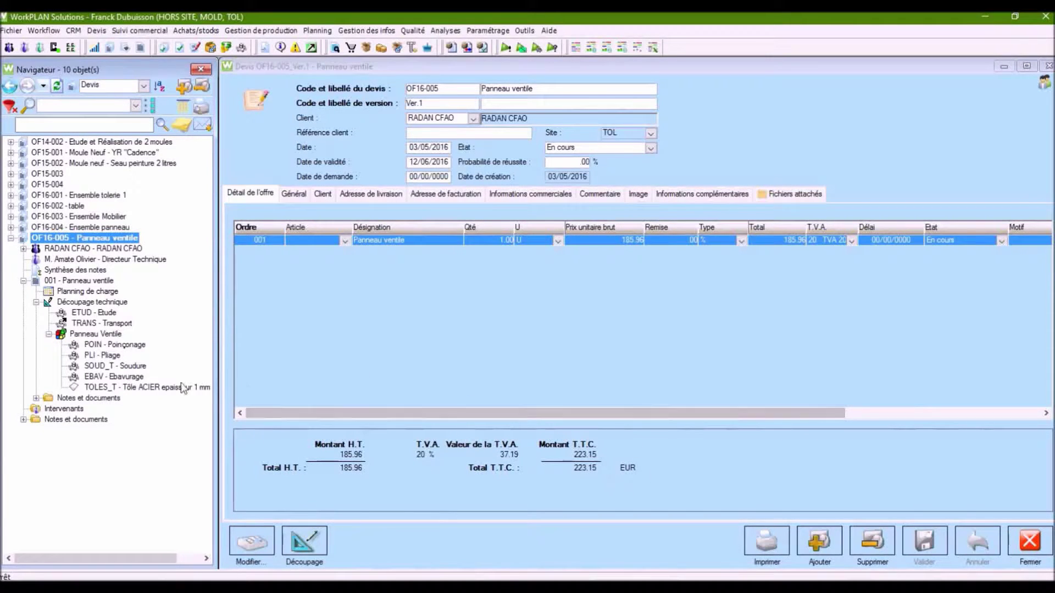
pyautogui.click(36, 398)
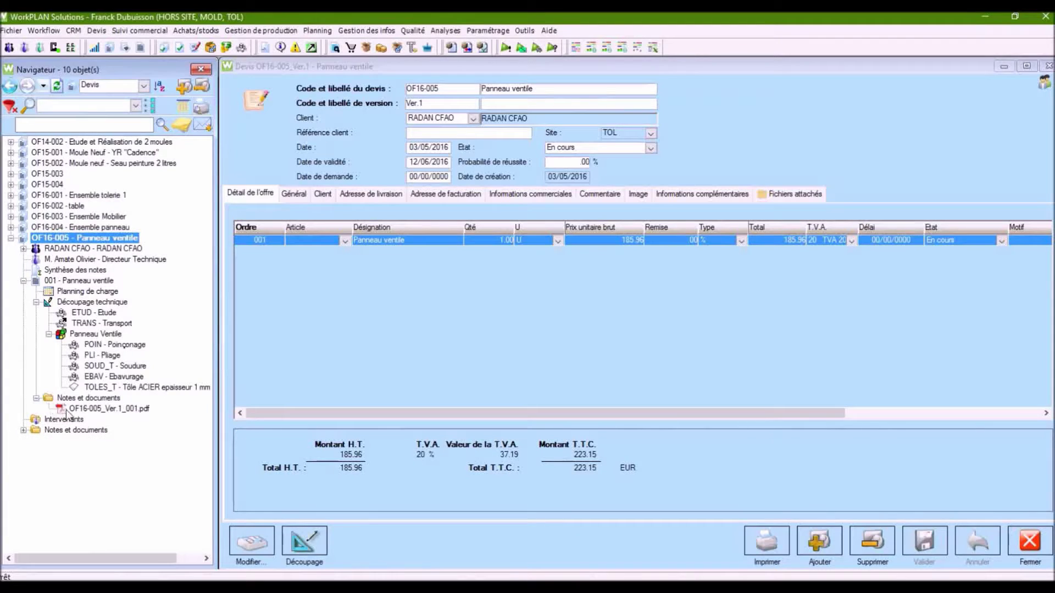
pyautogui.doubleClick(65, 409)
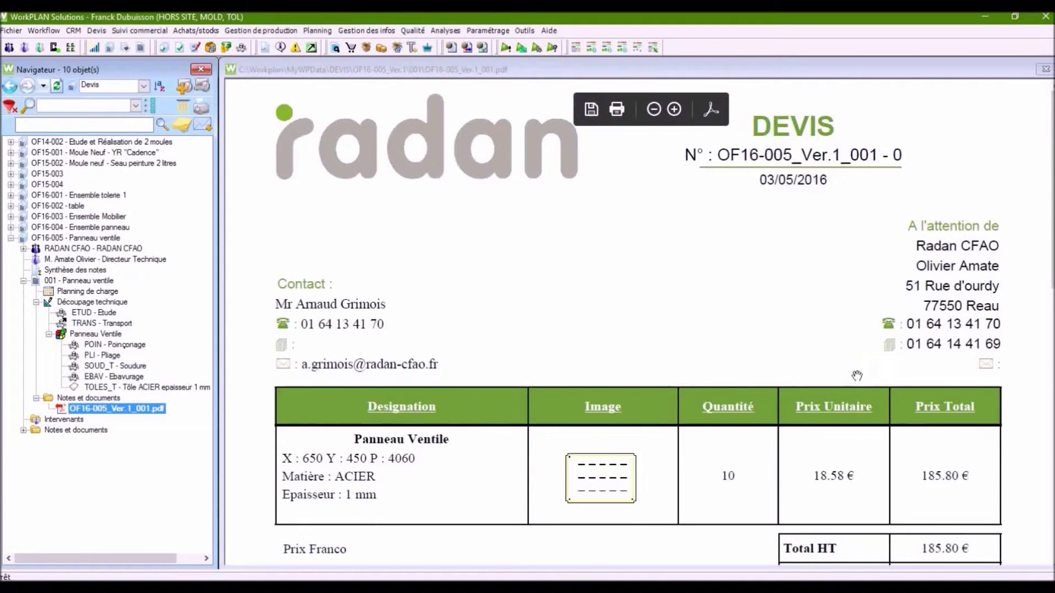
# - Fit the Ver.1 quote PDF in view and send OF16-005_Ver.1_001.pdf to the client by email
pyautogui.scroll(-1, 878, 376)
pyautogui.keyDown('ctrl'); pyautogui.scroll(-2, 877, 376); pyautogui.keyUp('ctrl')
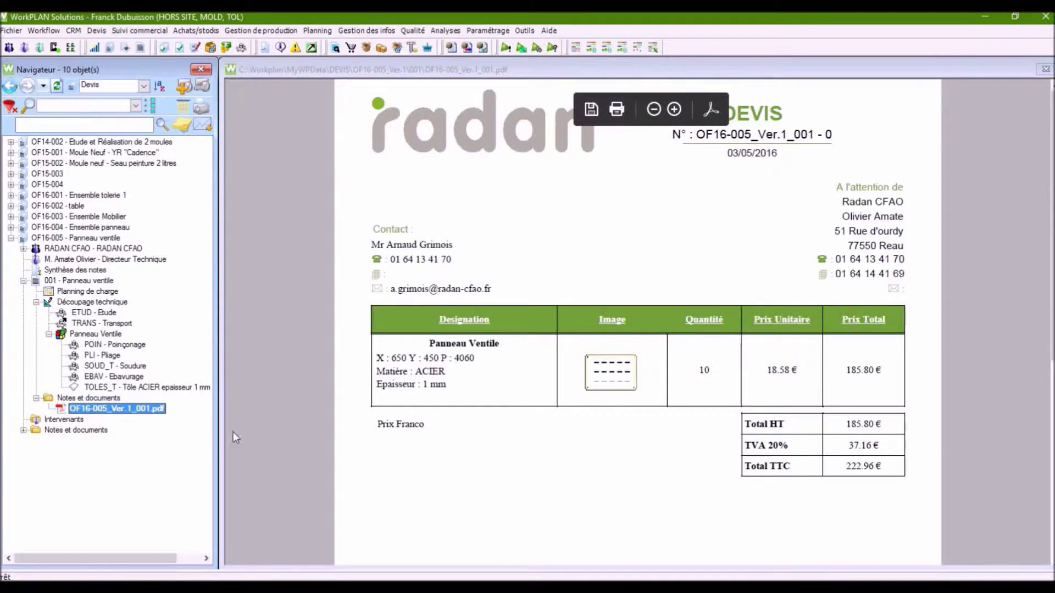
pyautogui.rightClick(144, 410)
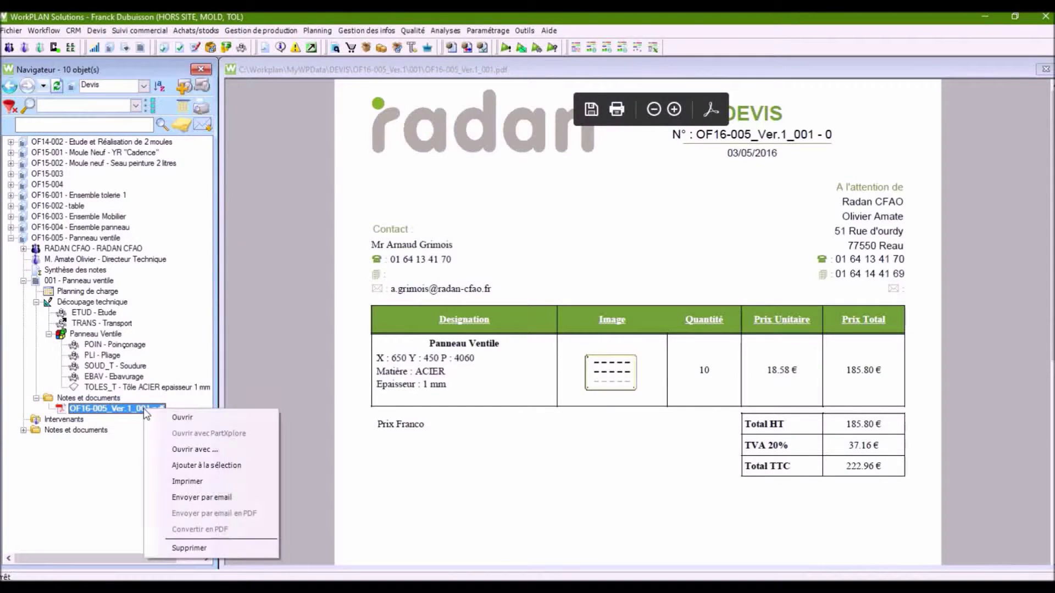
pyautogui.click(194, 495)
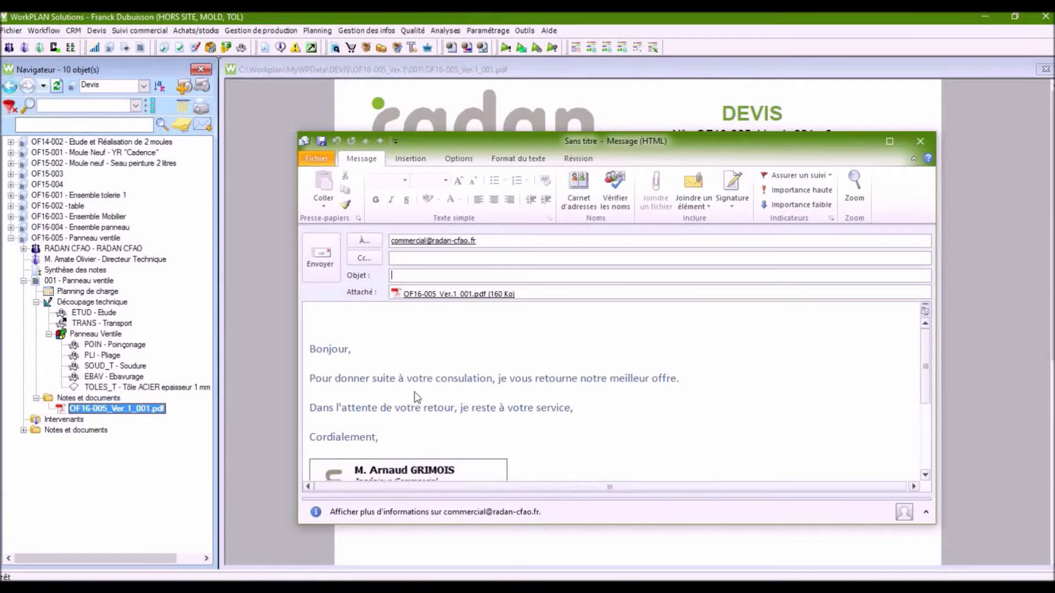
pyautogui.click(319, 256)
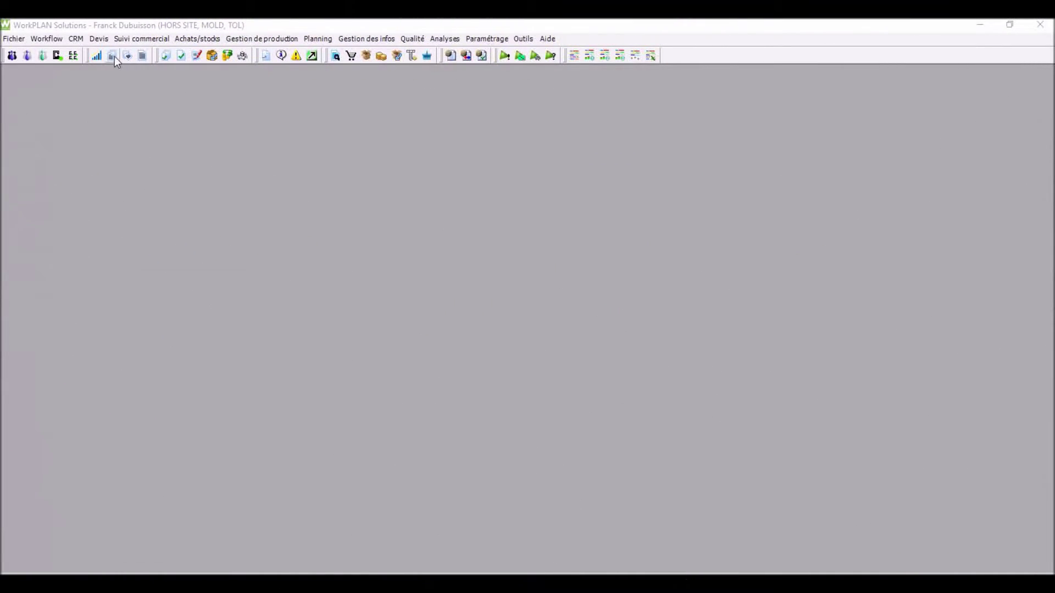
# - Add a new version to quote OF16-005 - Panneau ventile, duplicating the existing lines
pyautogui.click(114, 56)
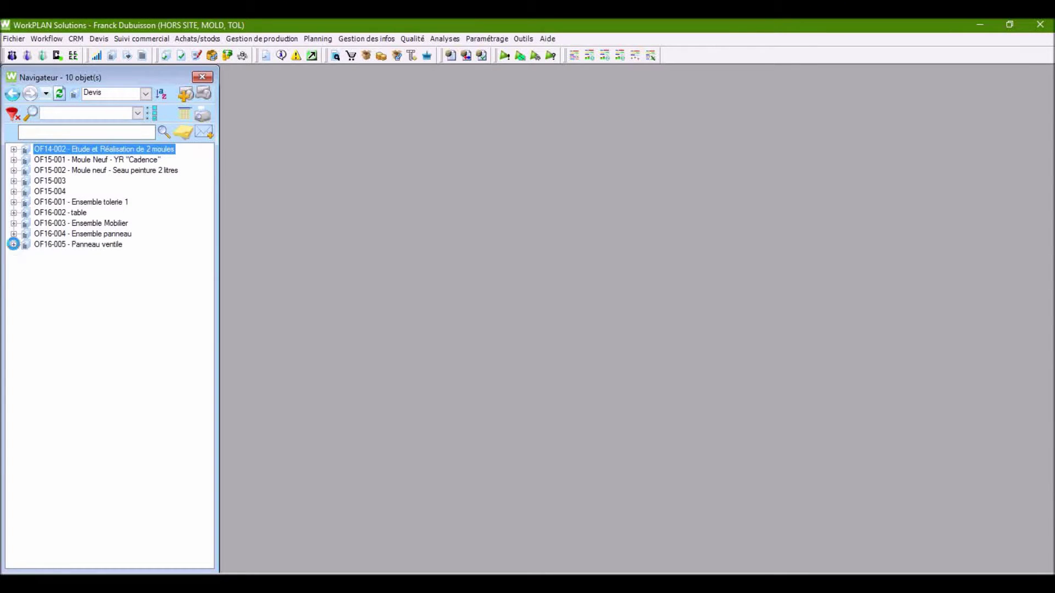
pyautogui.click(14, 244)
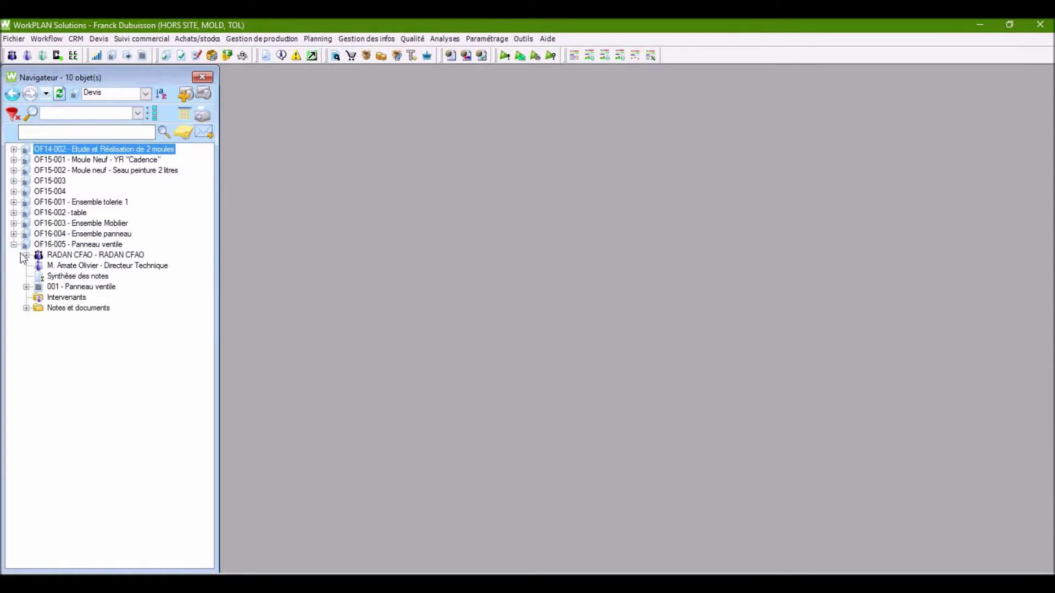
pyautogui.rightClick(101, 246)
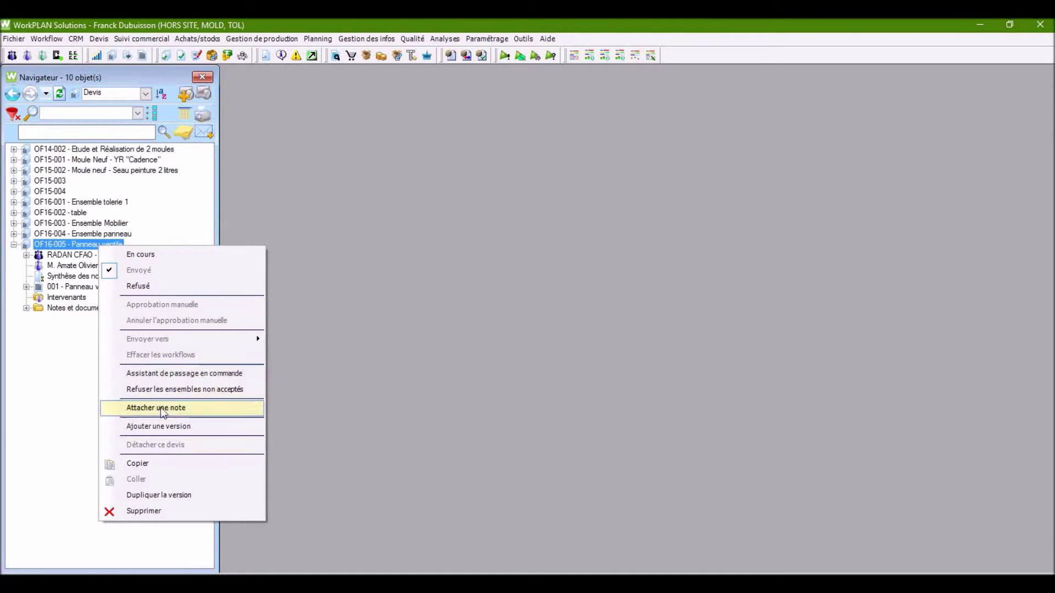
pyautogui.click(166, 426)
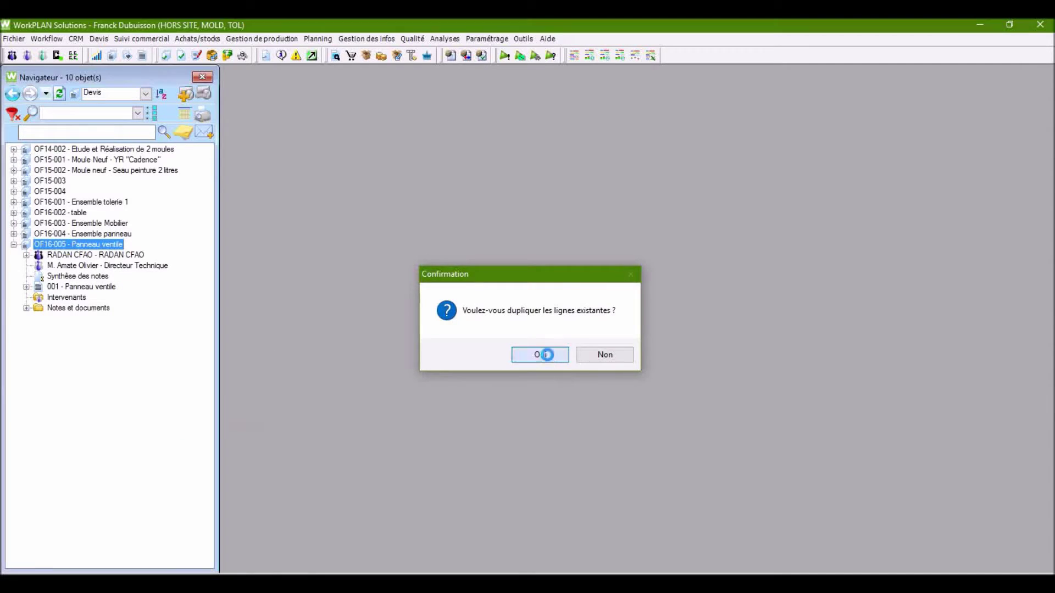
pyautogui.click(548, 356)
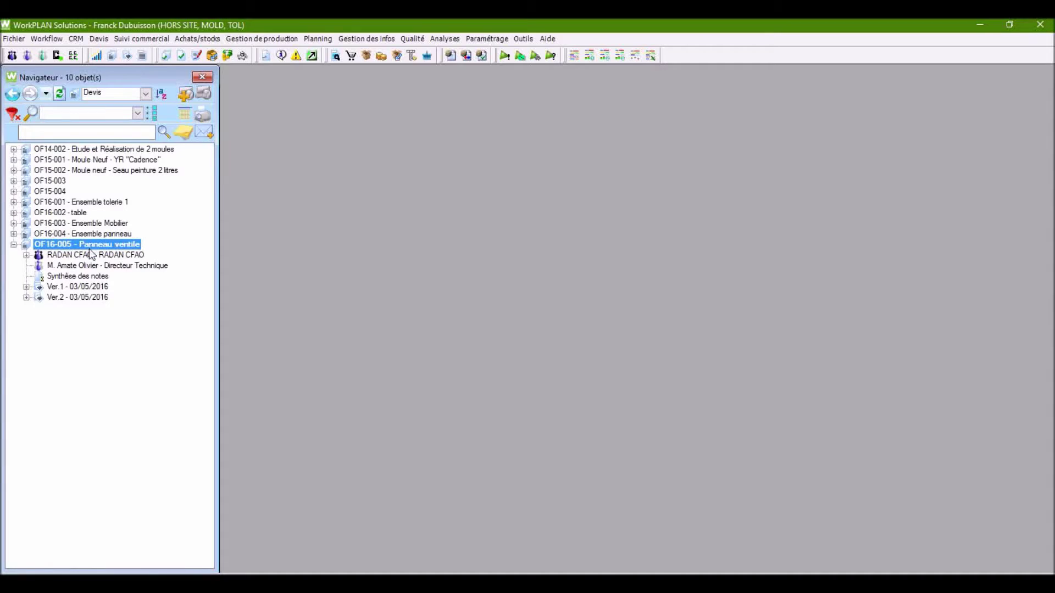
# - Open the technical breakdown of 001 - Panneau ventile under Ver.2 and launch its costing in RadQuote
pyautogui.click(27, 298)
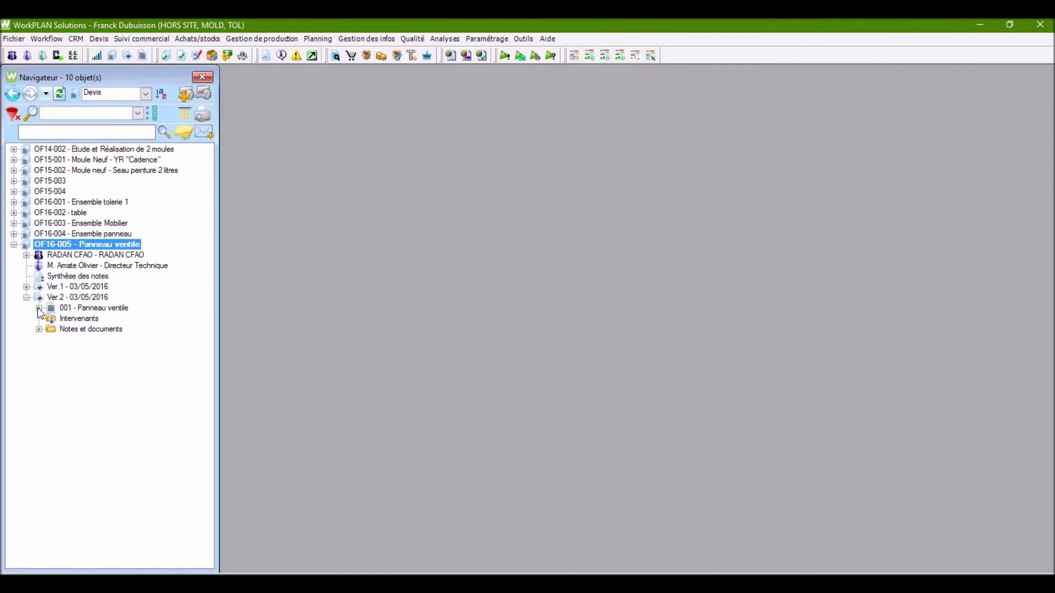
pyautogui.click(39, 308)
pyautogui.click(52, 330)
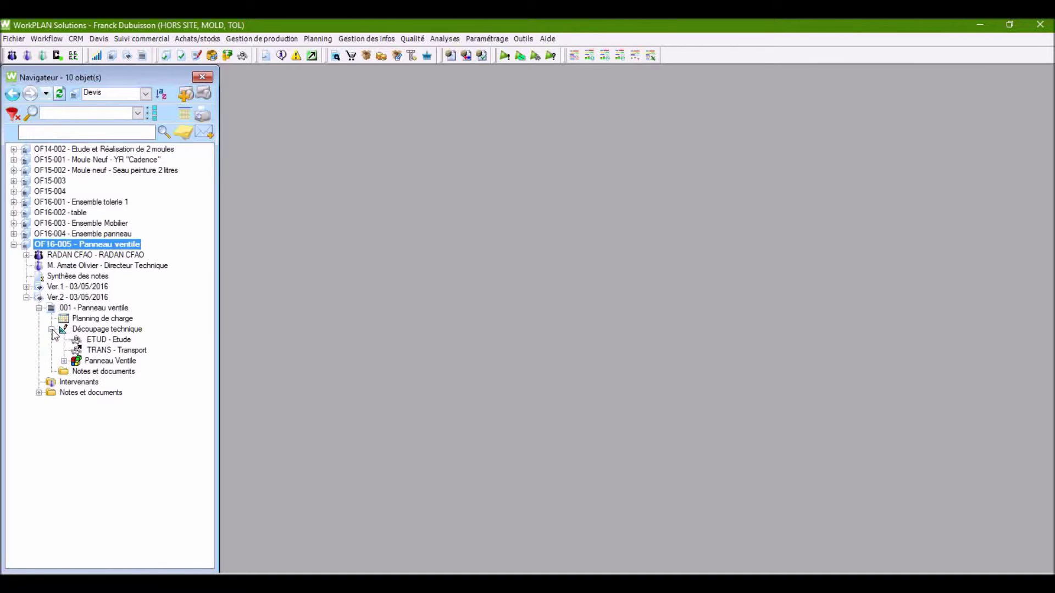
pyautogui.click(102, 331)
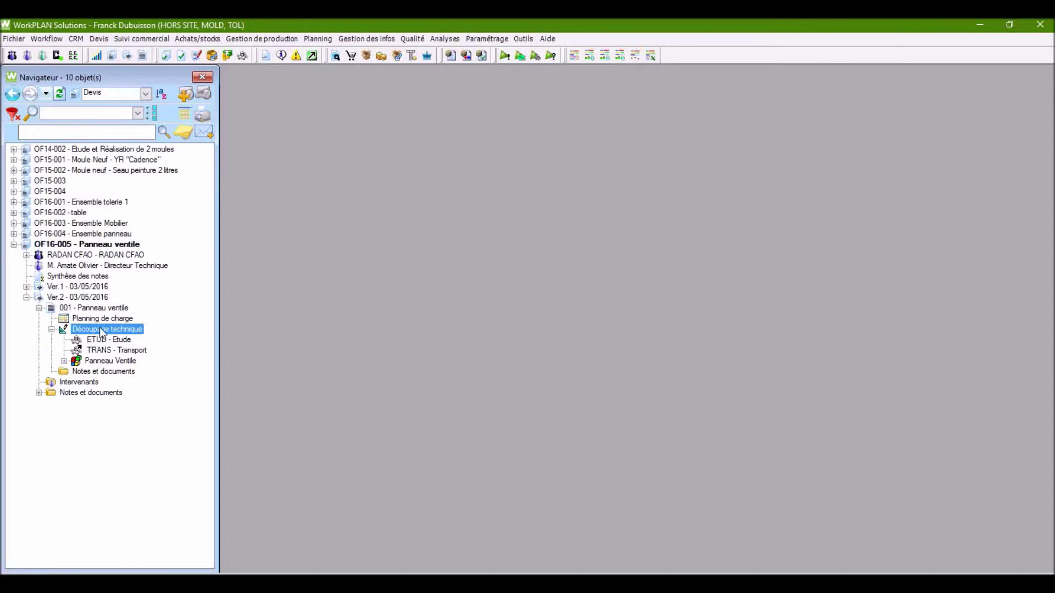
pyautogui.doubleClick(101, 330)
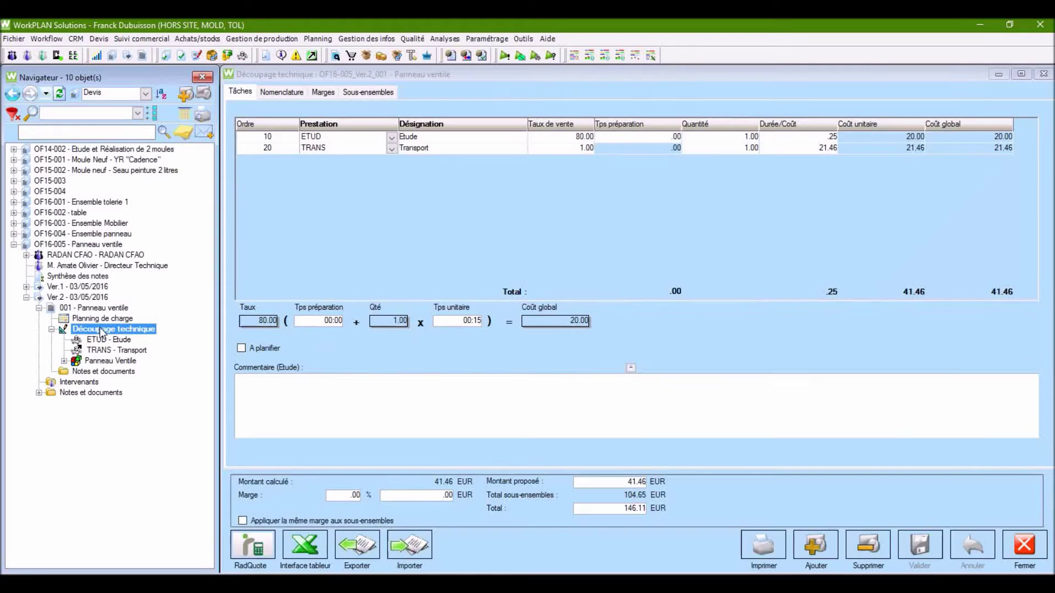
pyautogui.click(253, 548)
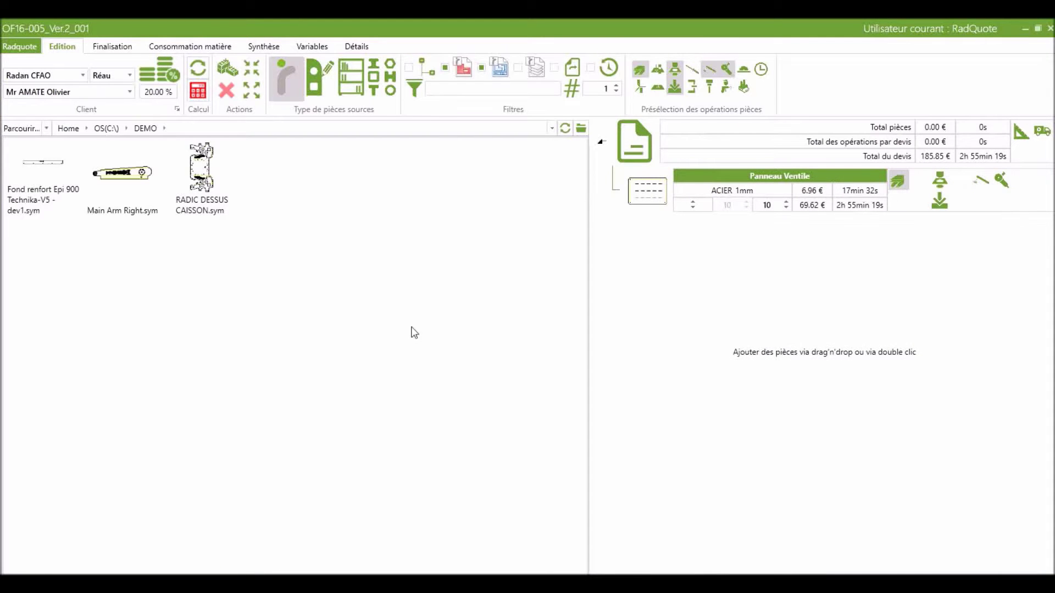
# - Add the Peinture operation to the Panneau Ventile part and start the quote calculation
pyautogui.click(982, 203)
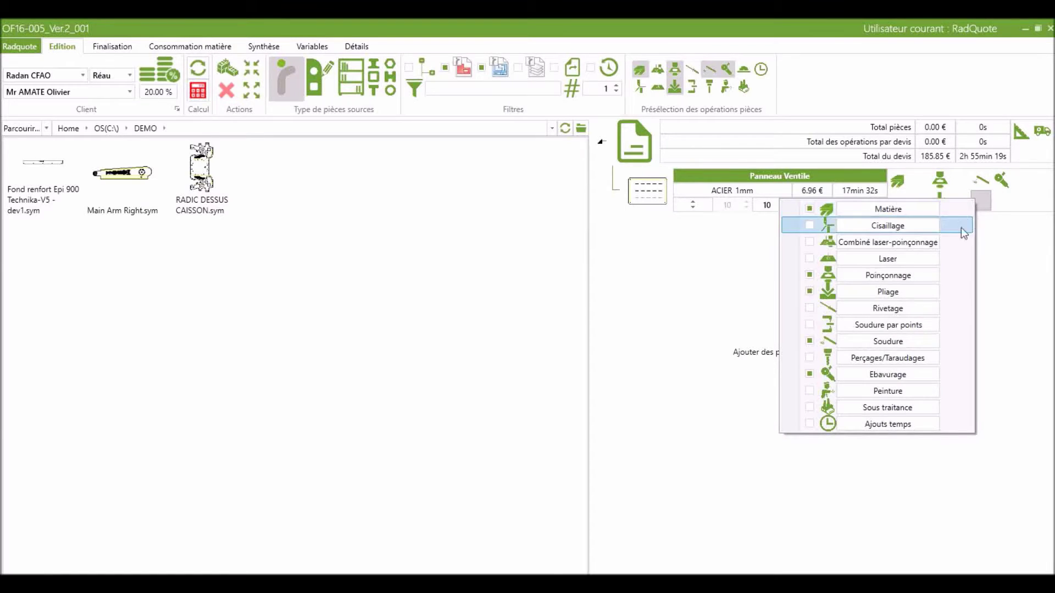
pyautogui.click(809, 391)
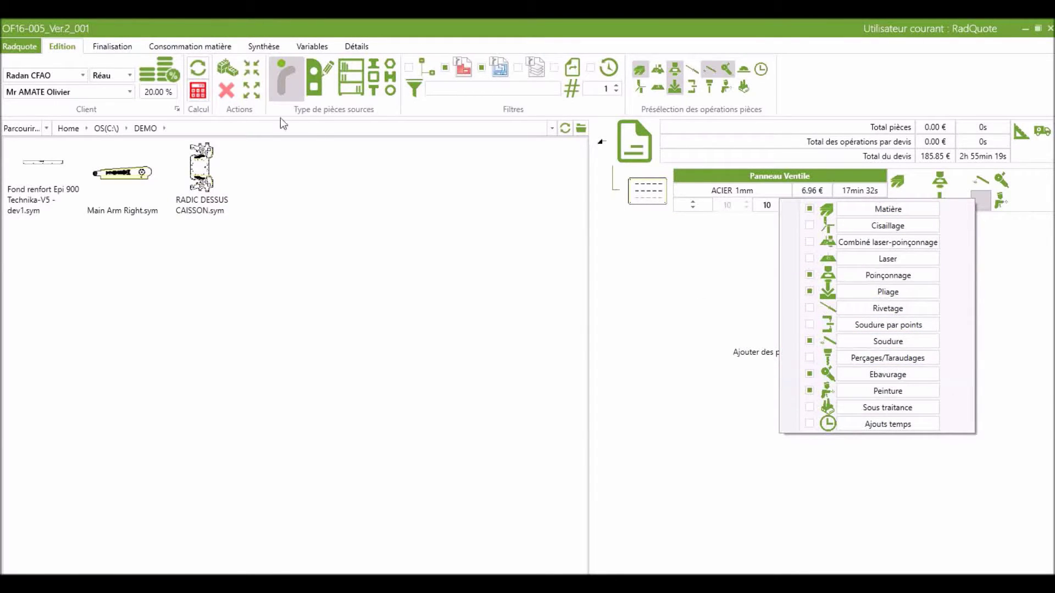
pyautogui.click(203, 91)
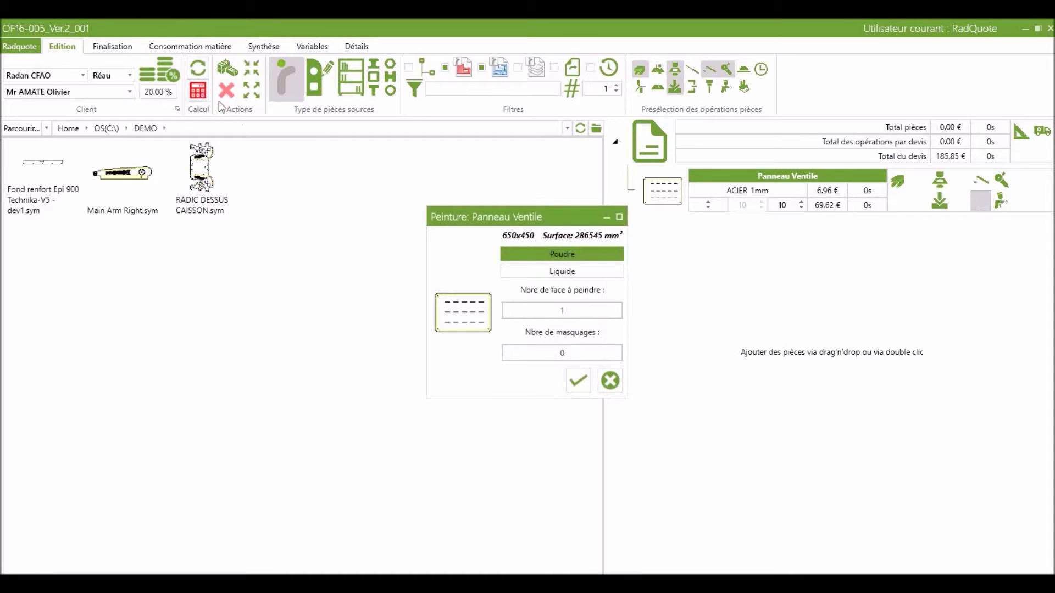
# - Set the Peinture operation to liquid paint, complete the calculation and save the quote
pyautogui.click(563, 273)
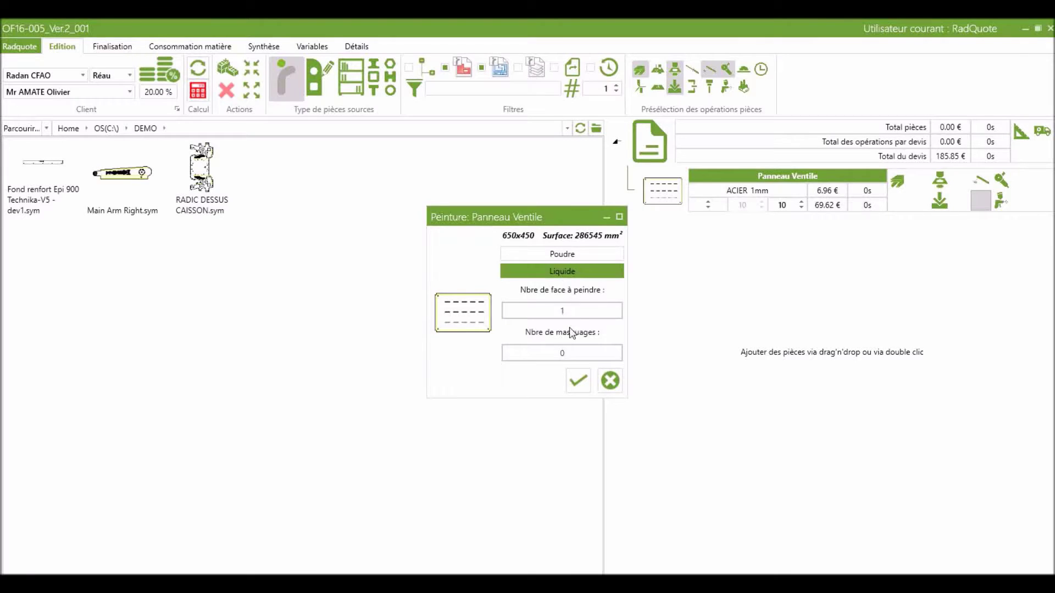
pyautogui.click(572, 310)
pyautogui.click(578, 382)
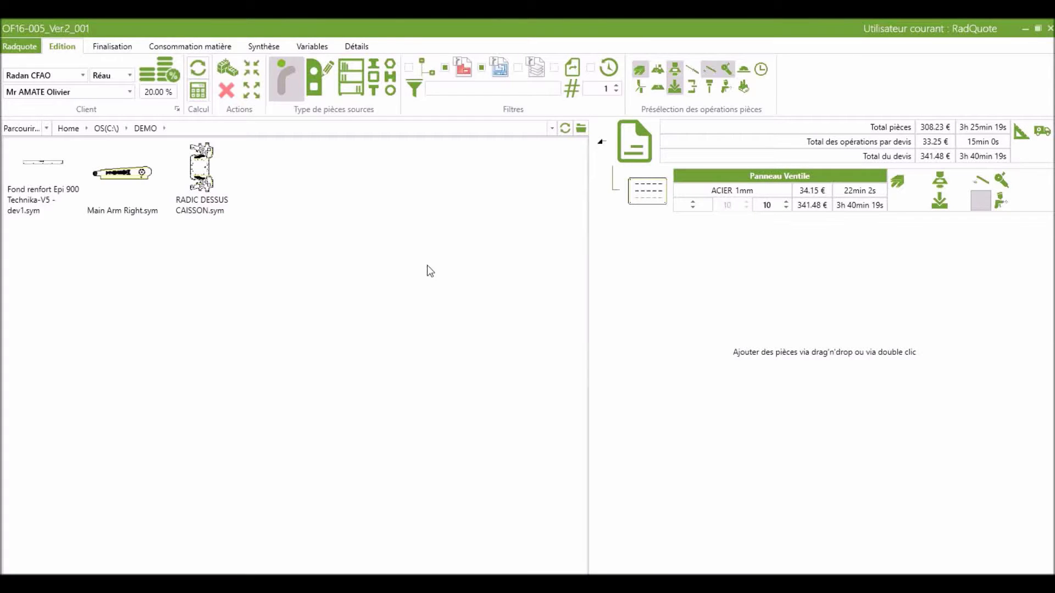
pyautogui.click(20, 47)
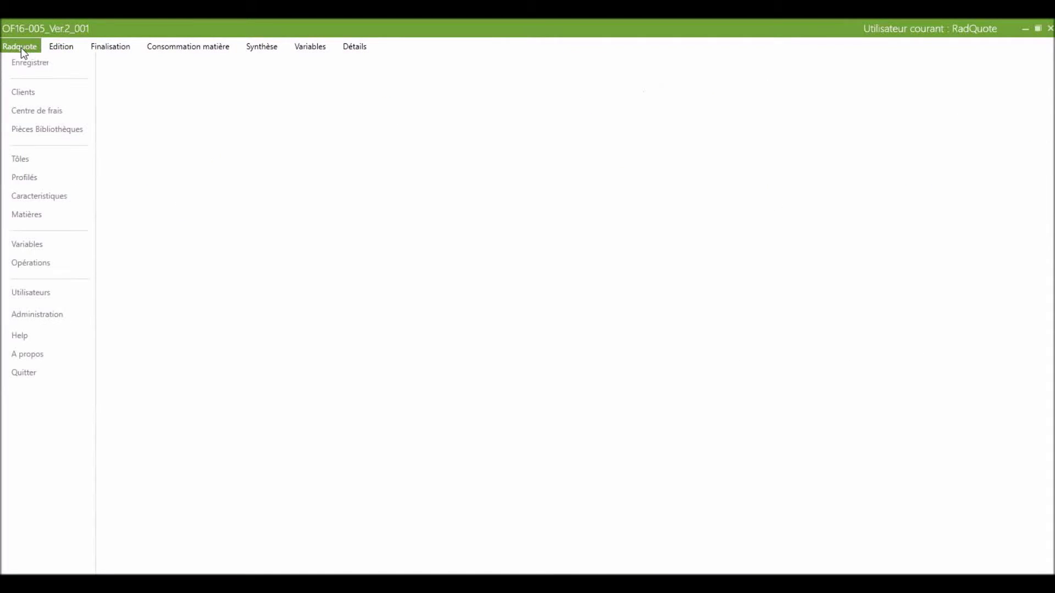
pyautogui.click(24, 60)
# - Review the Ver.2 technical breakdown tasks and the Peinture task of the Panneau Ventile assembly
pyautogui.click(26, 298)
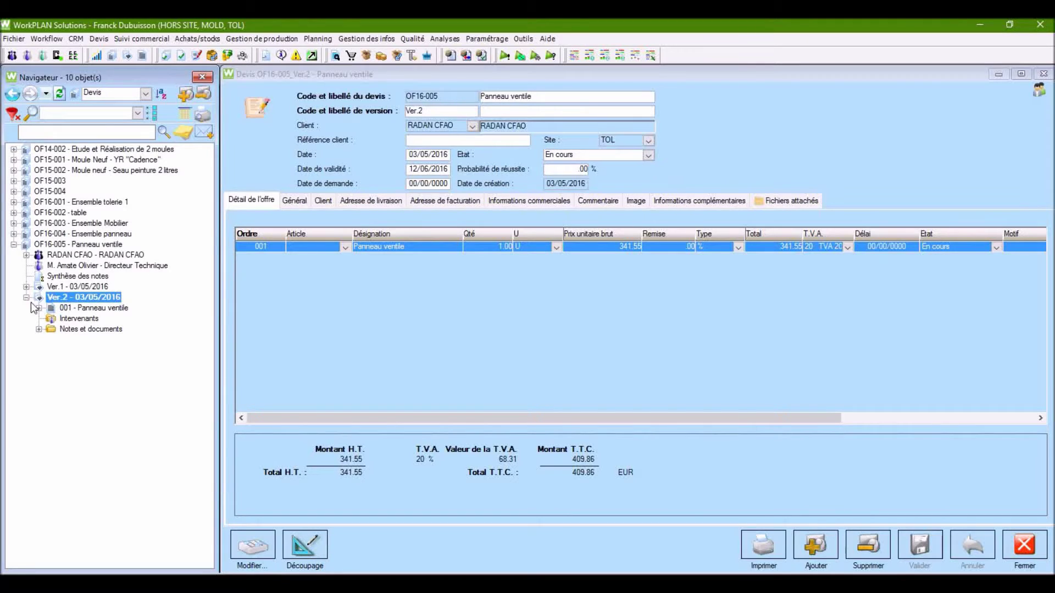
pyautogui.click(39, 308)
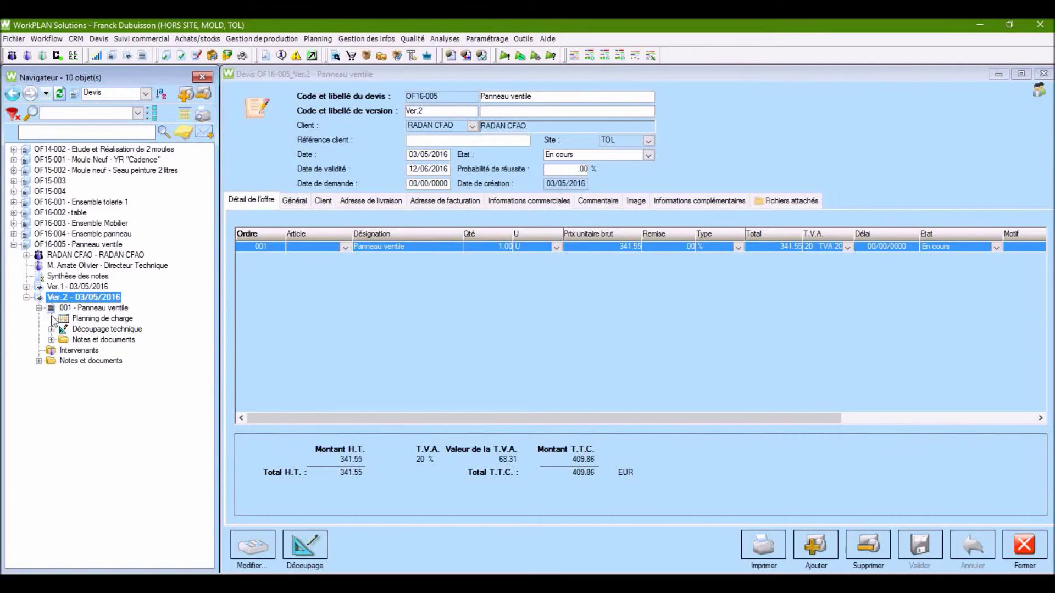
pyautogui.click(51, 329)
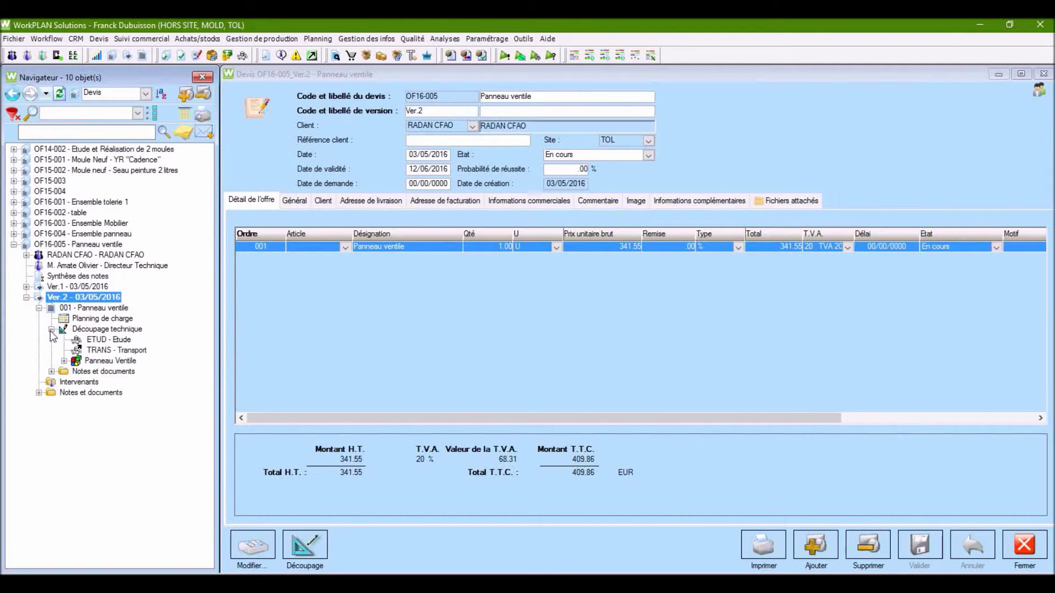
pyautogui.click(113, 329)
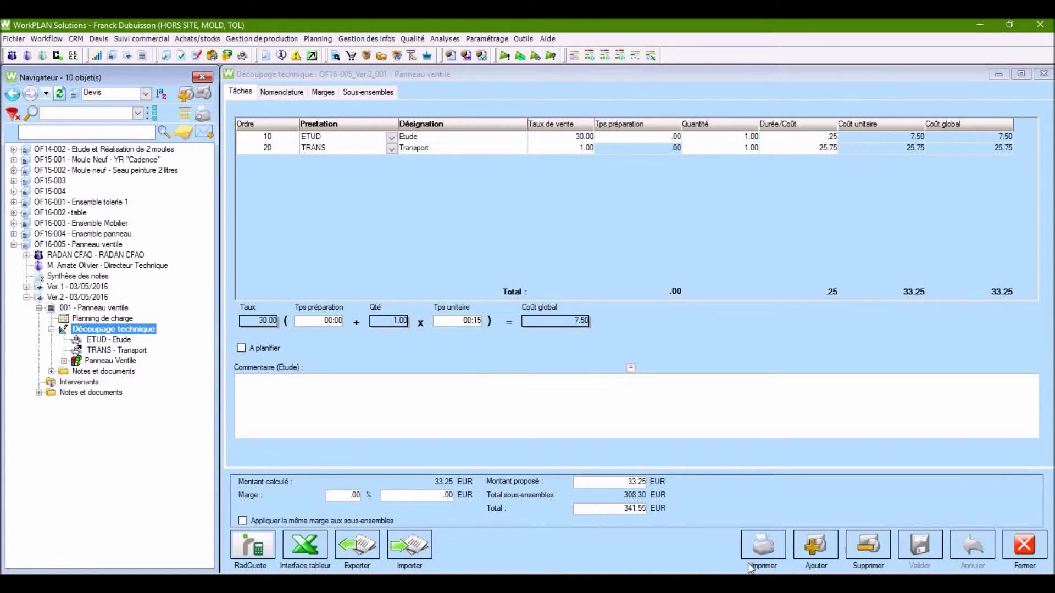
pyautogui.click(64, 361)
pyautogui.click(142, 415)
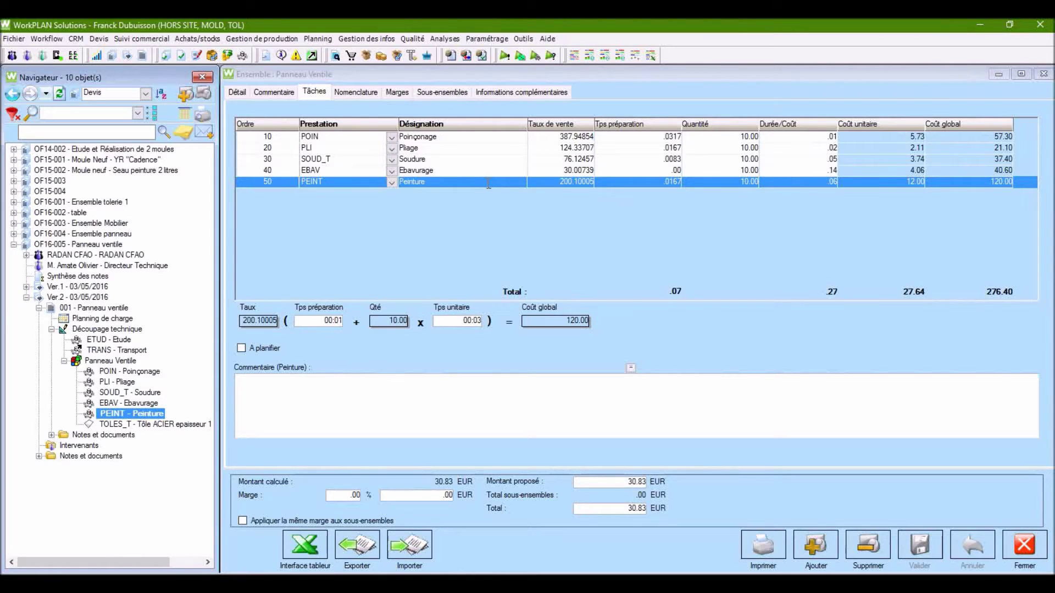
# - Open OF16-005_Ver.2_001.pdf from the Panneau ventile line's documents and send it by email
pyautogui.click(51, 435)
pyautogui.doubleClick(88, 447)
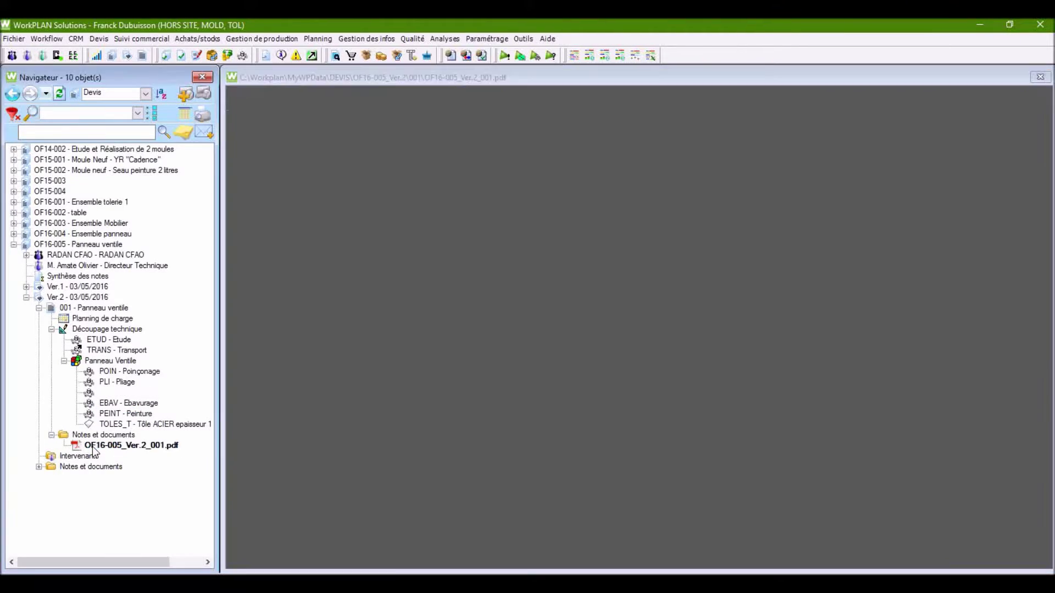
pyautogui.keyDown('ctrl'); pyautogui.scroll(-2, 491, 348); pyautogui.keyUp('ctrl')
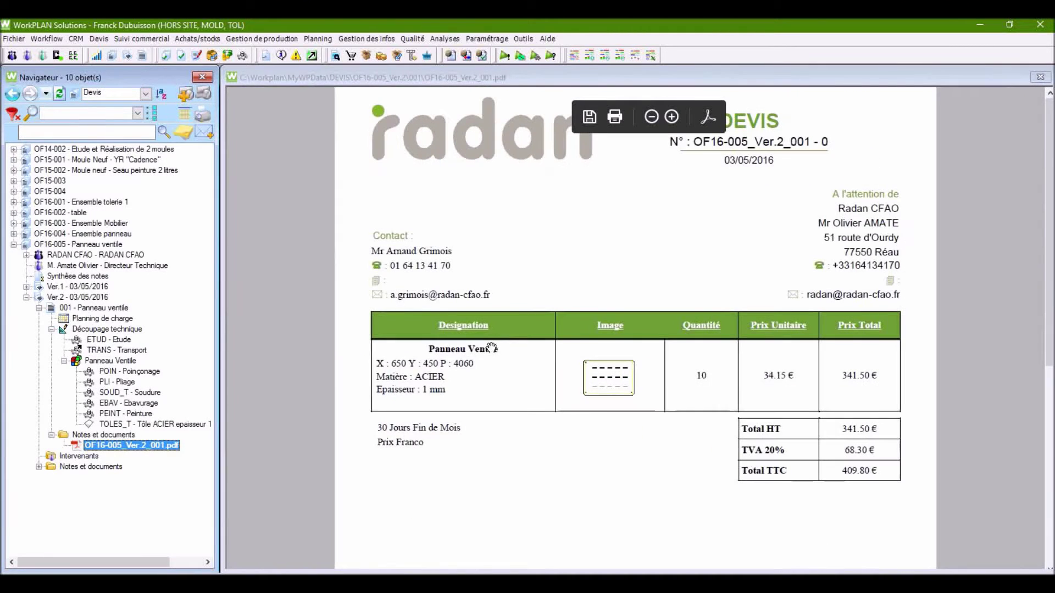
pyautogui.rightClick(151, 448)
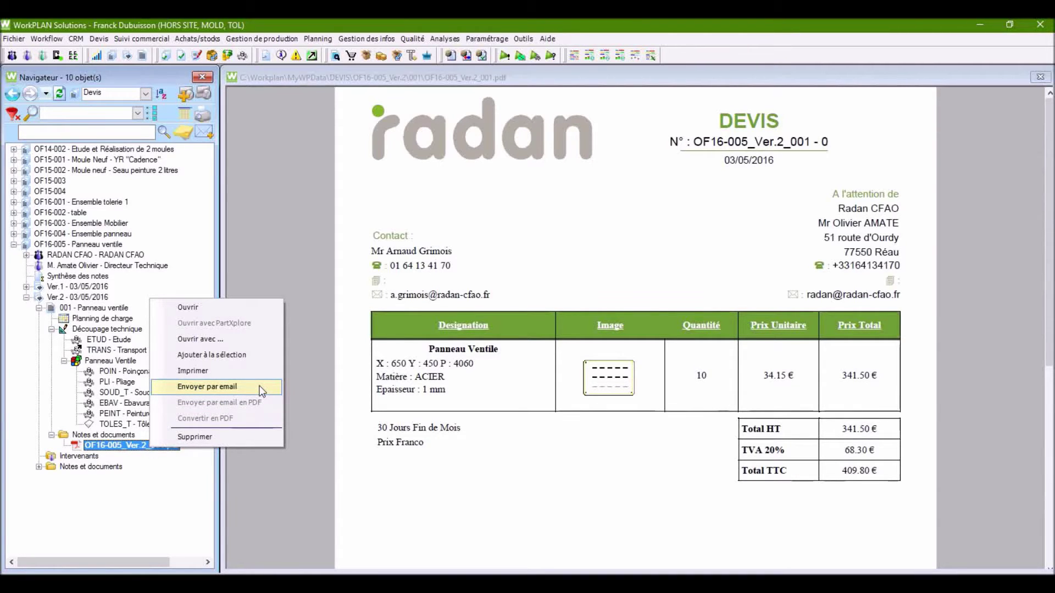
pyautogui.click(261, 388)
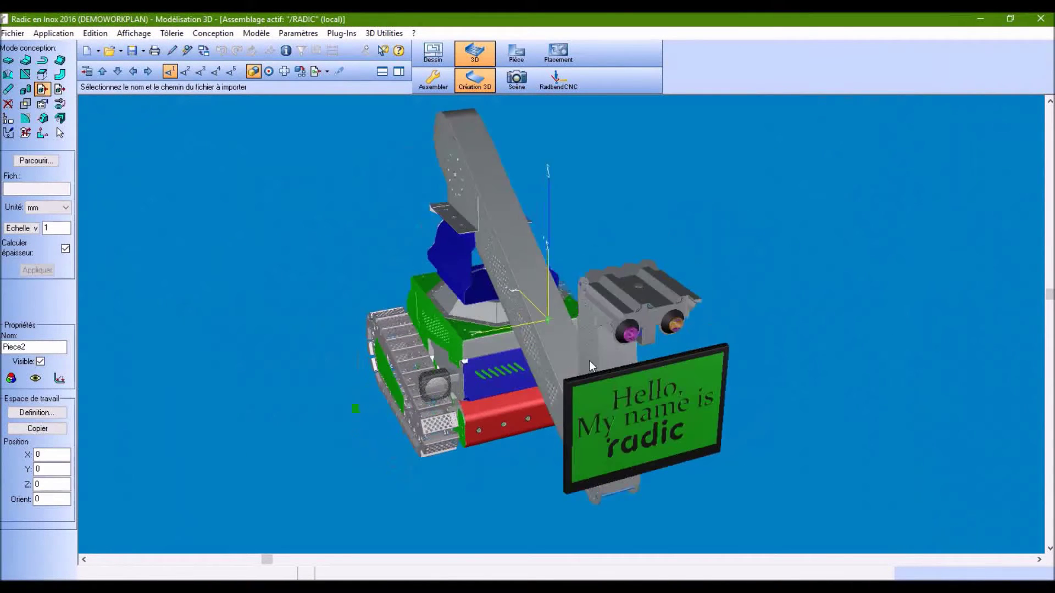
pyautogui.moveTo(589, 361); pyautogui.dragTo(624, 347, button='middle')
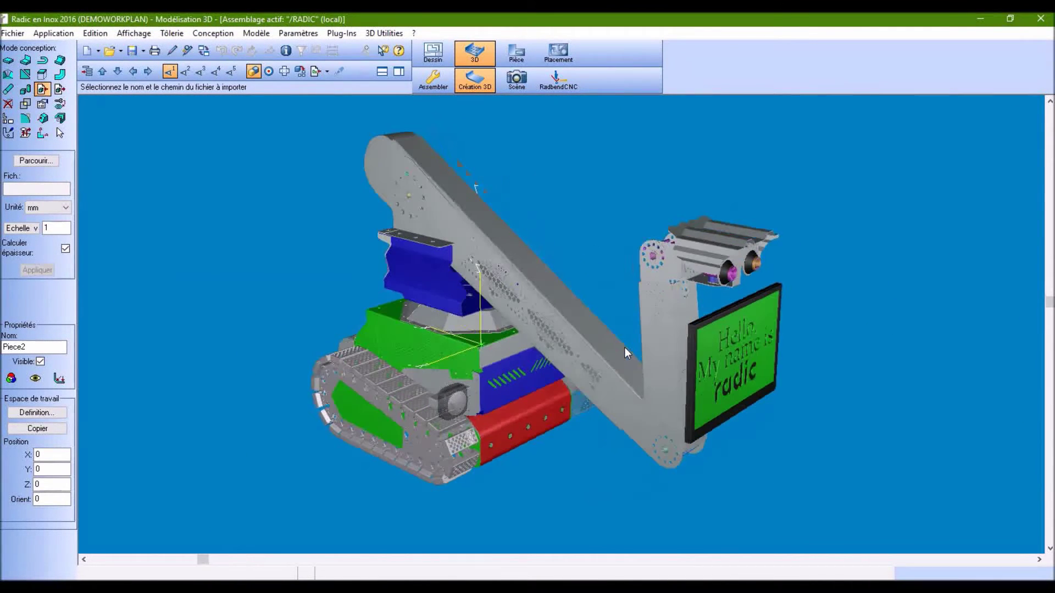
pyautogui.click(315, 71)
pyautogui.click(526, 529)
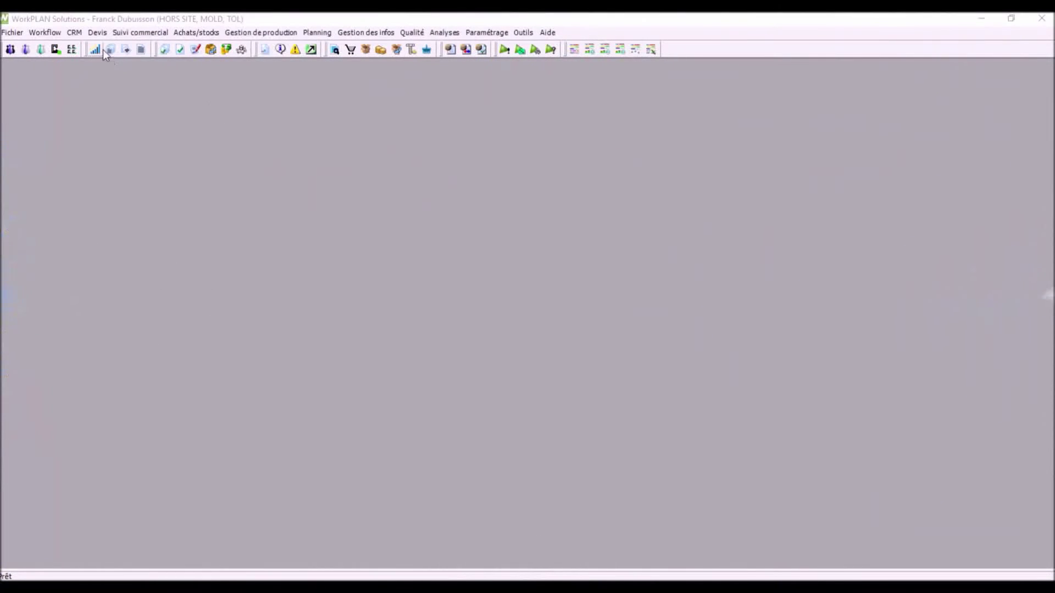
# - Create a new quote labelled RADIC for the client RADAN CFAO
pyautogui.click(109, 50)
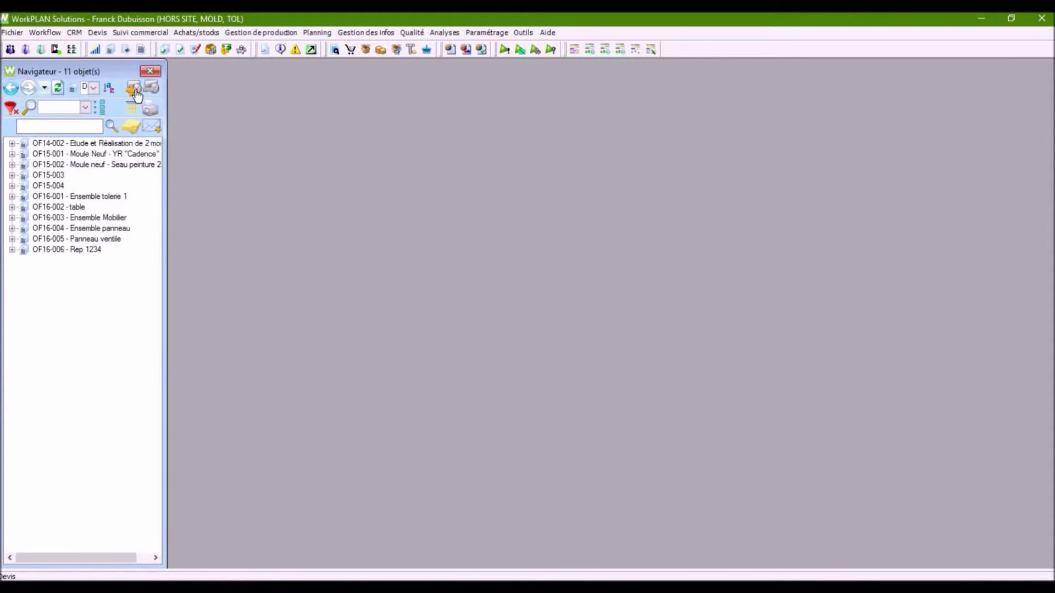
pyautogui.click(134, 88)
pyautogui.click(196, 147)
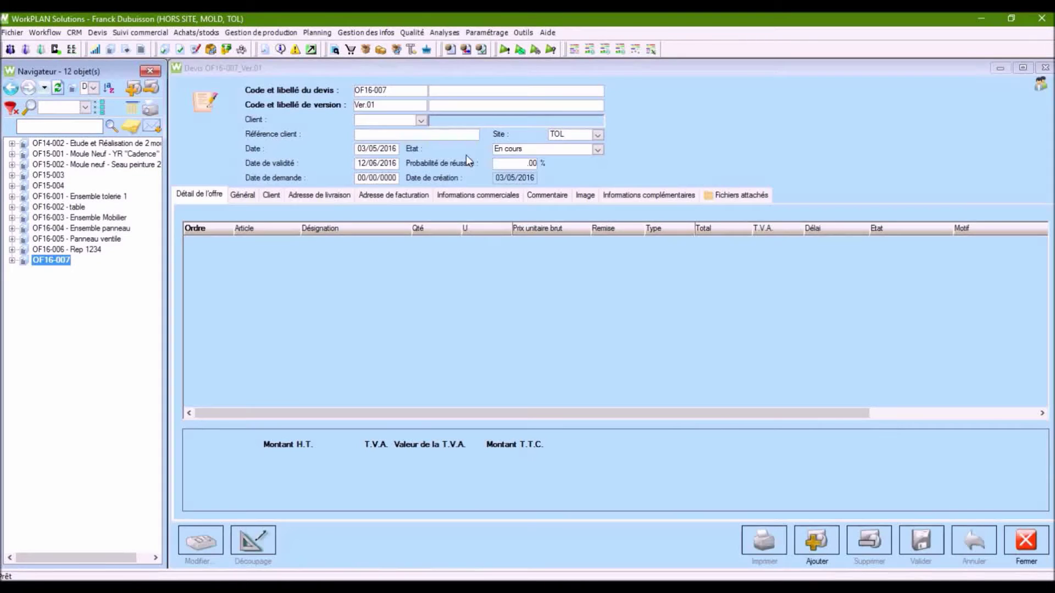
pyautogui.click(445, 93)
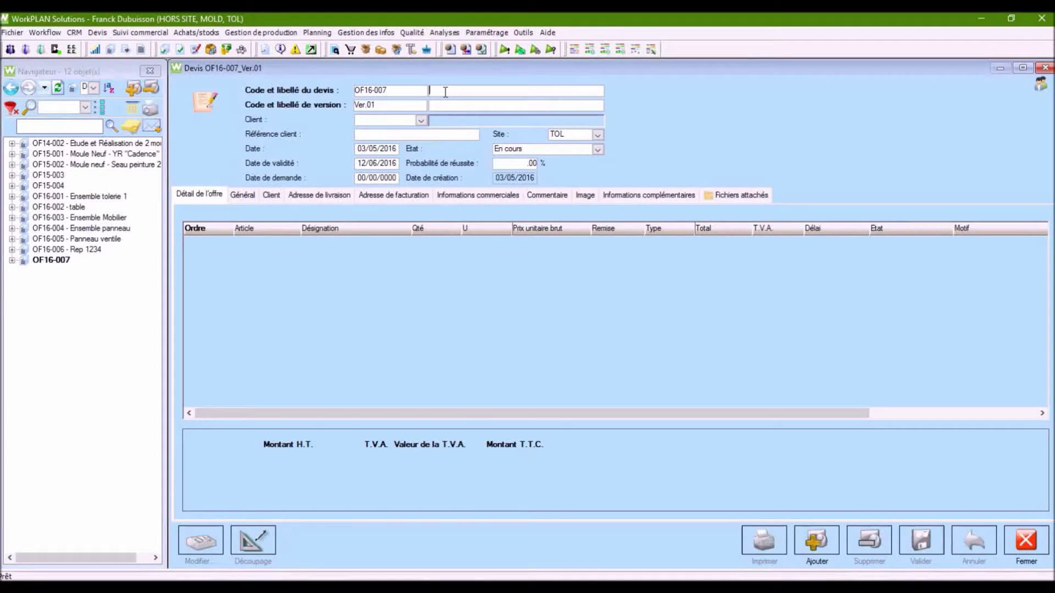
pyautogui.write('RADIC')
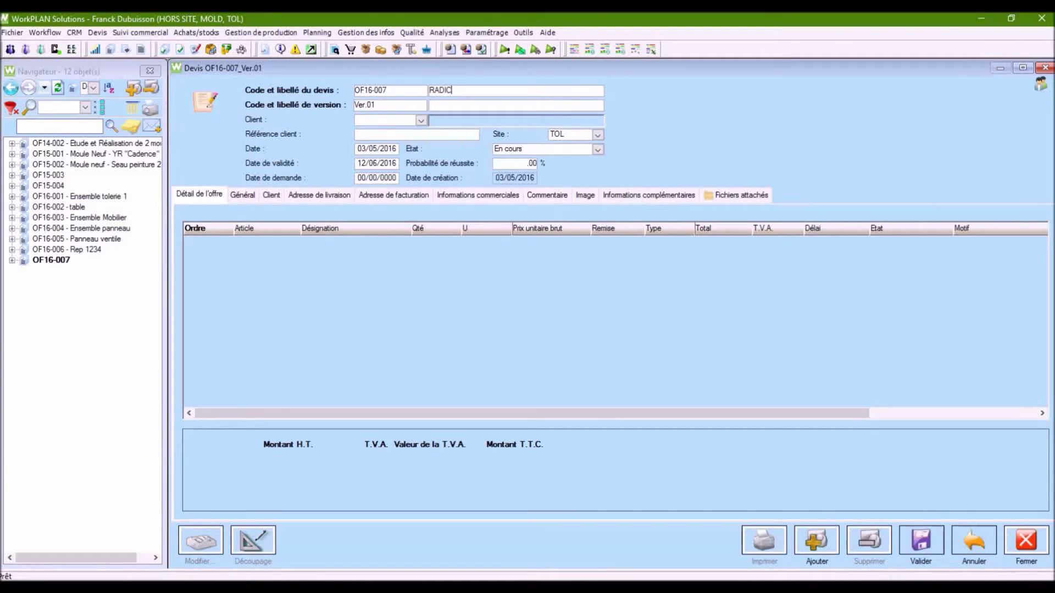
pyautogui.click(376, 119)
pyautogui.write('RADAN CFAO')
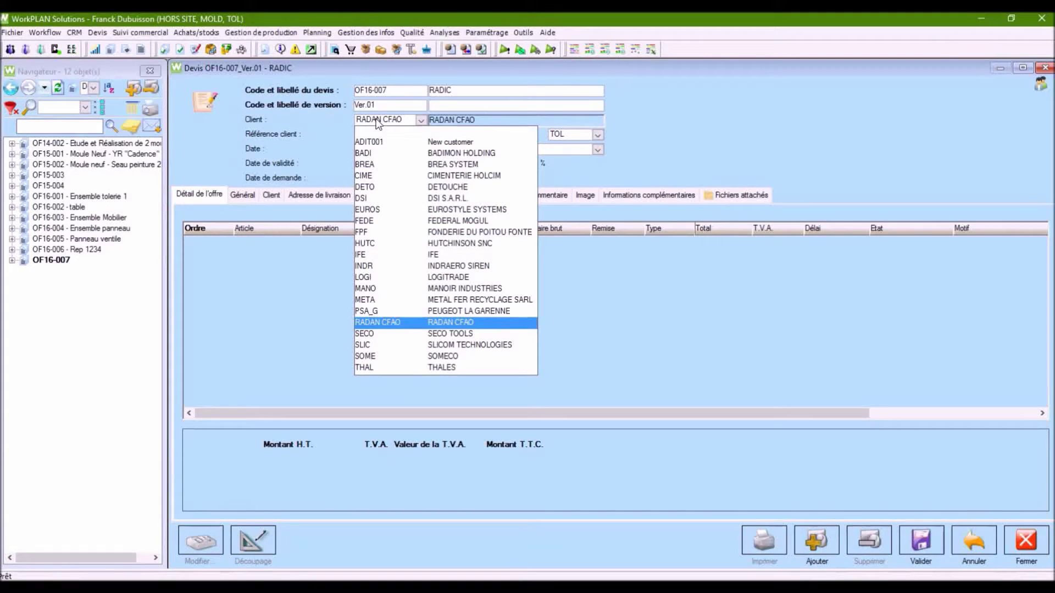
pyautogui.press('Return')
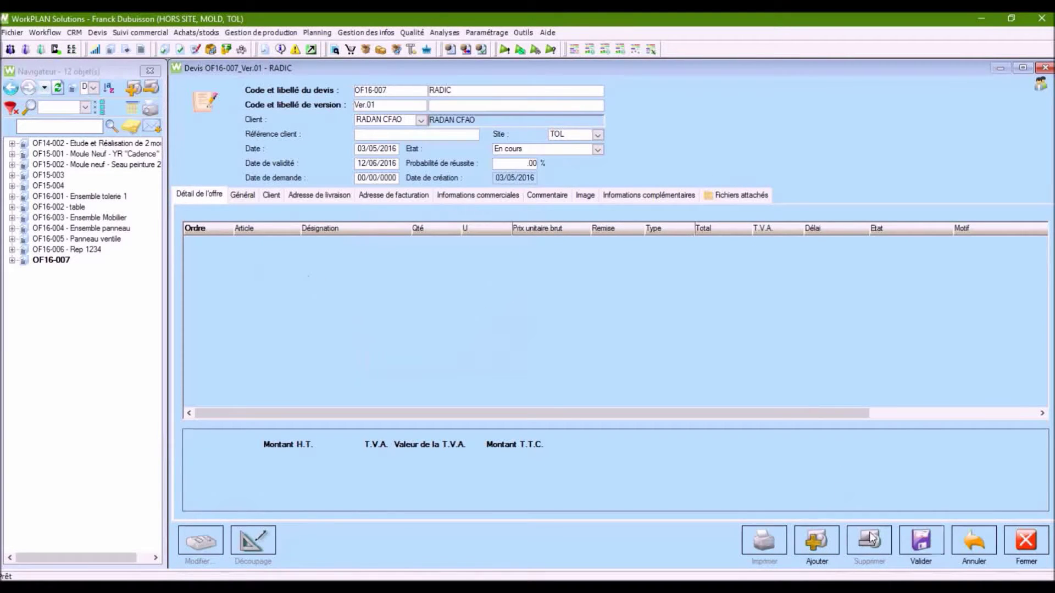
# - Add a line with the designation RADIC to the quote and save it
pyautogui.click(816, 541)
pyautogui.click(367, 240)
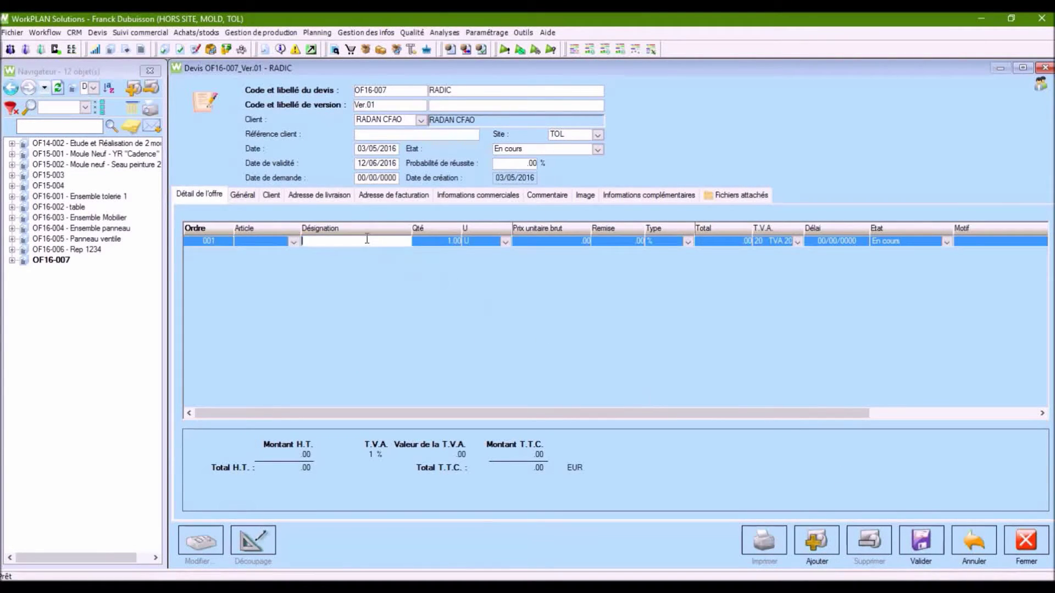
pyautogui.write('R')
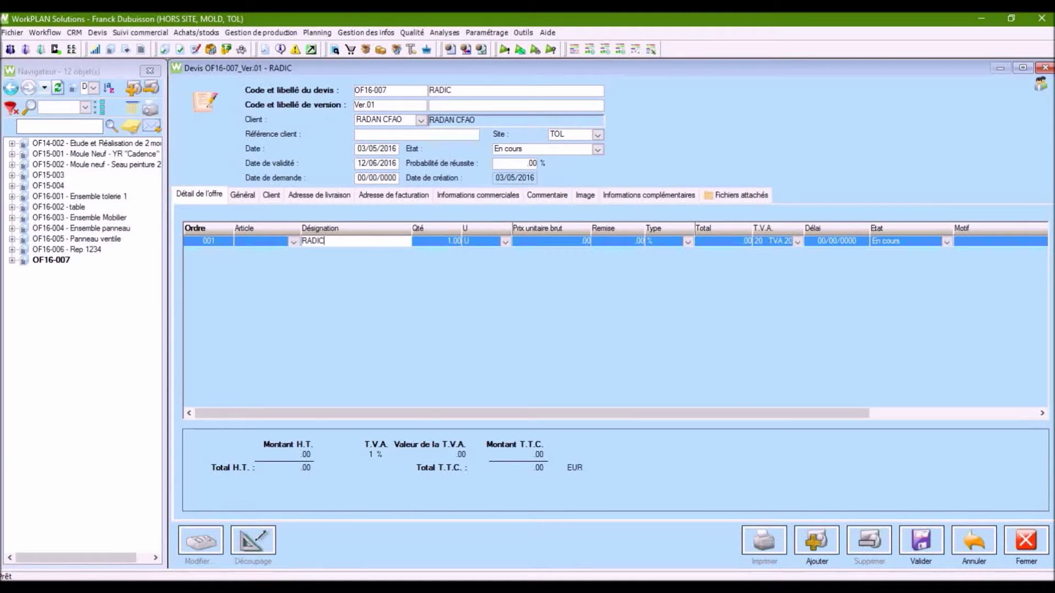
pyautogui.write('ADIC')
pyautogui.click(921, 541)
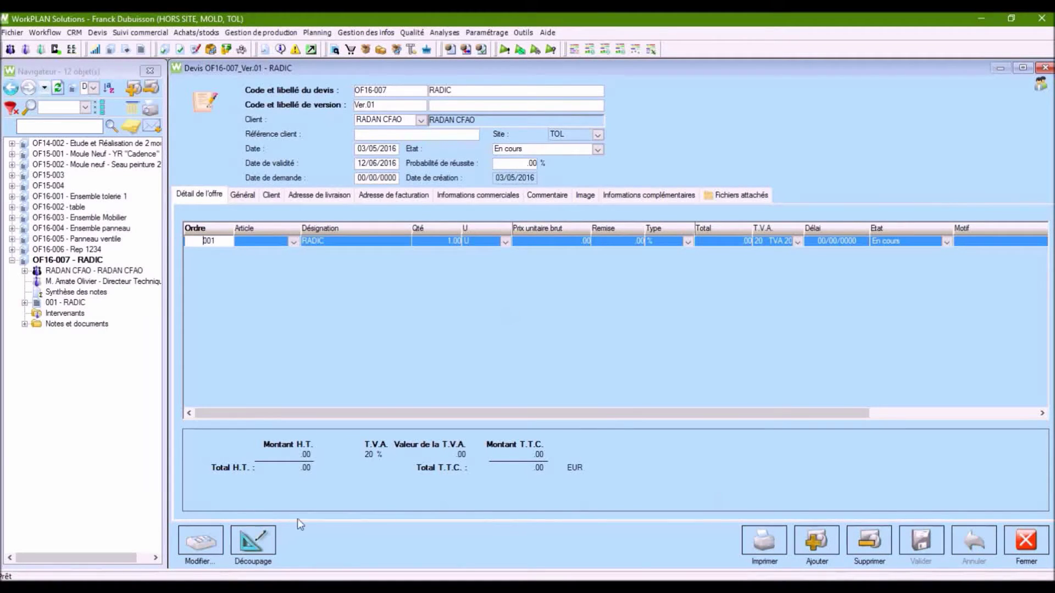
# - Open the RADIC line's technical breakdown in RadQuote and select the Workplan site for the client
pyautogui.click(254, 542)
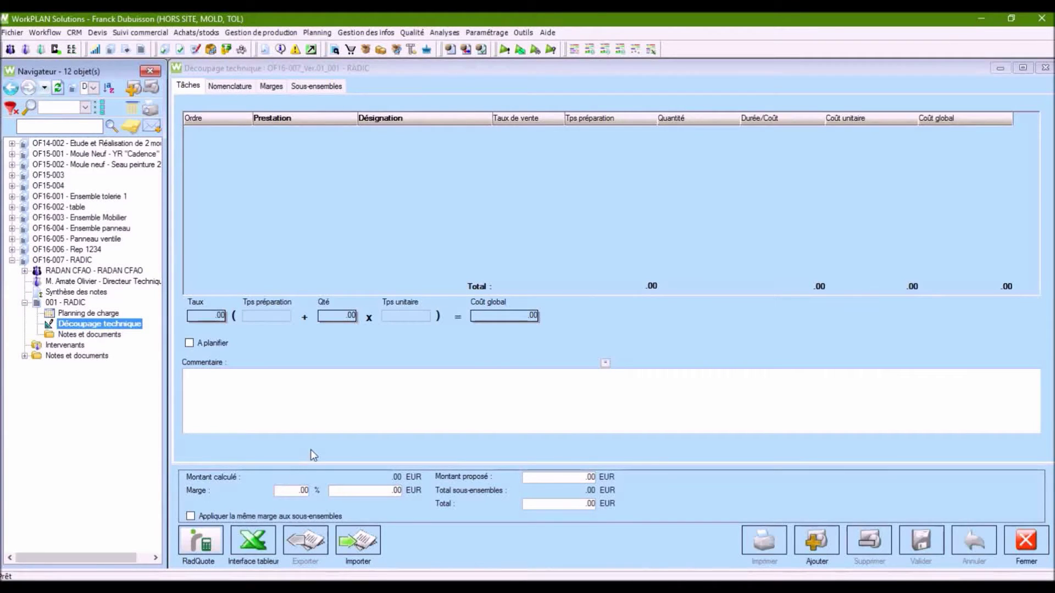
pyautogui.click(197, 542)
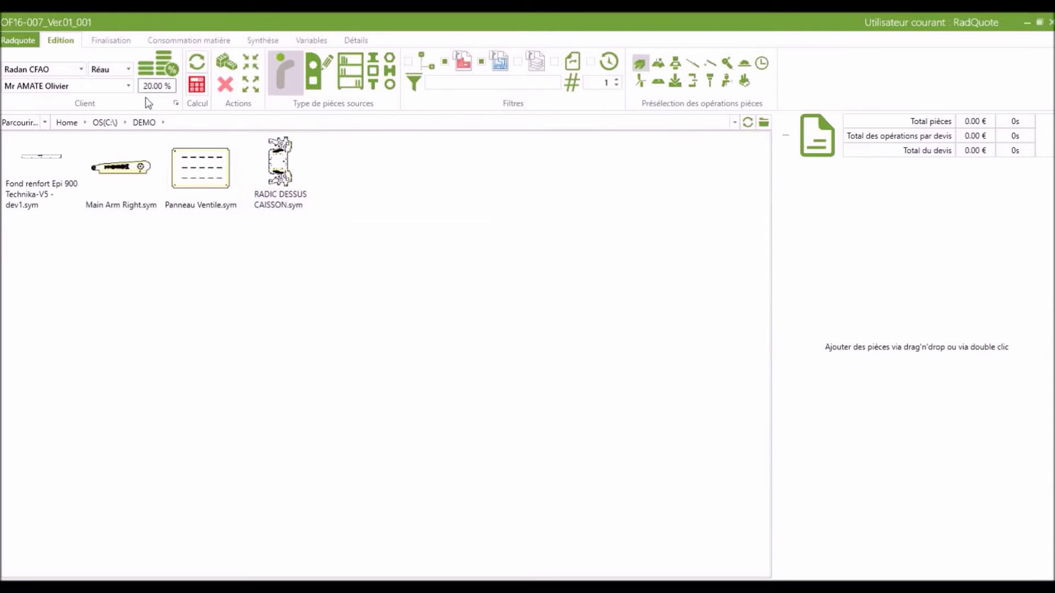
pyautogui.click(128, 69)
pyautogui.click(111, 146)
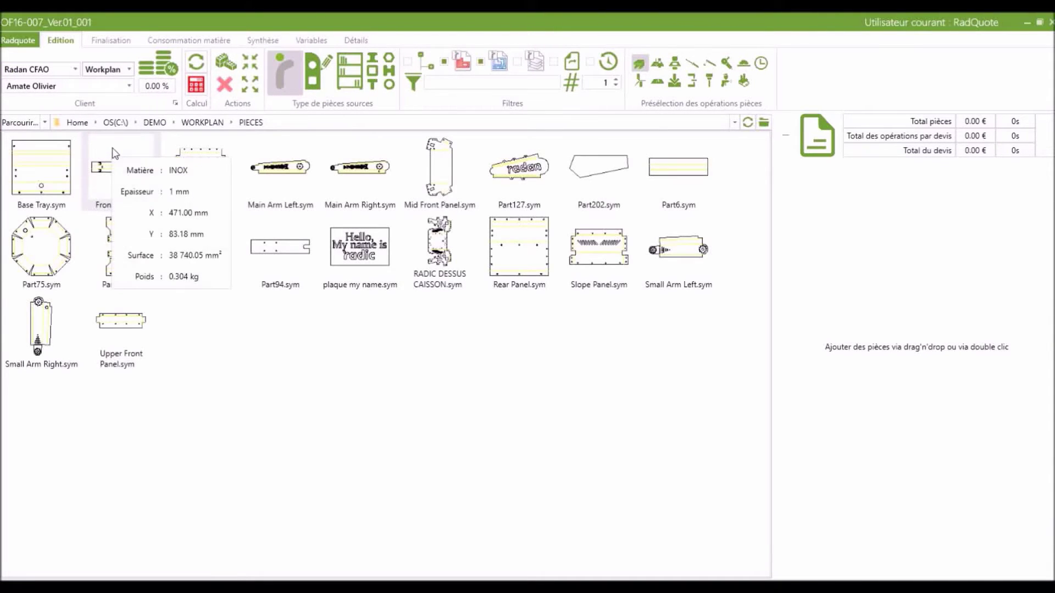
# - Create an assembly named RADIC in the quote
pyautogui.click(230, 61)
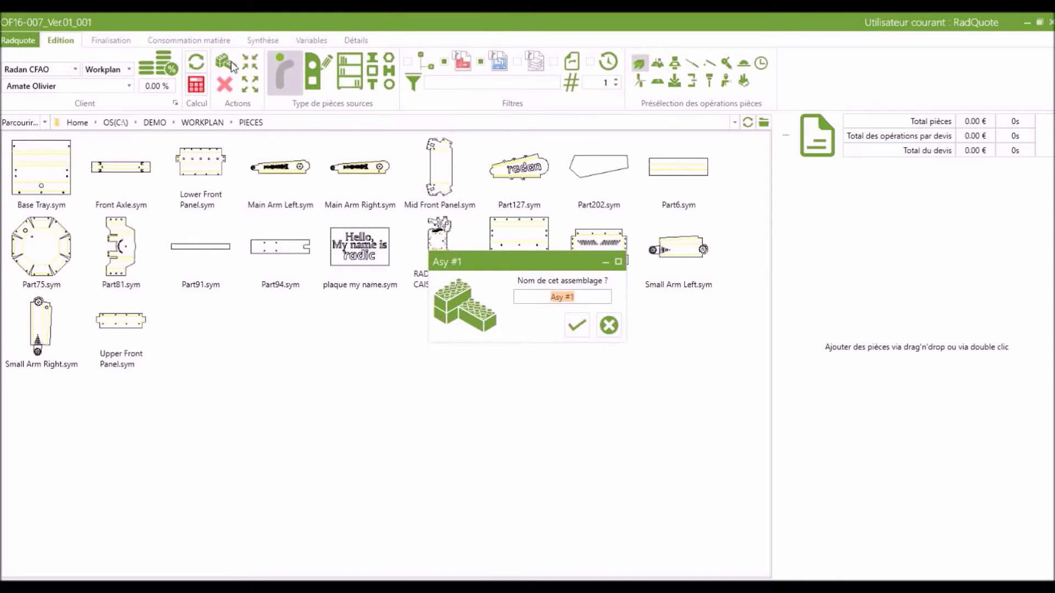
pyautogui.write('RADIC')
pyautogui.click(577, 325)
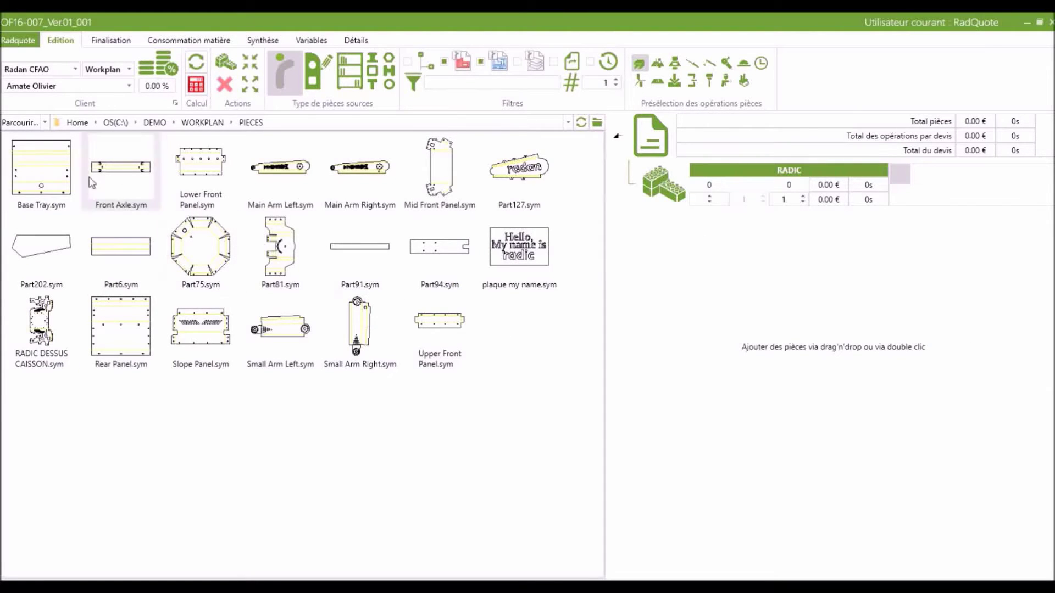
# - Add all parts of the PIECES folder to the RADIC assembly and collapse its part list
pyautogui.click(47, 163)
pyautogui.hotkey('ctrl', 'a')
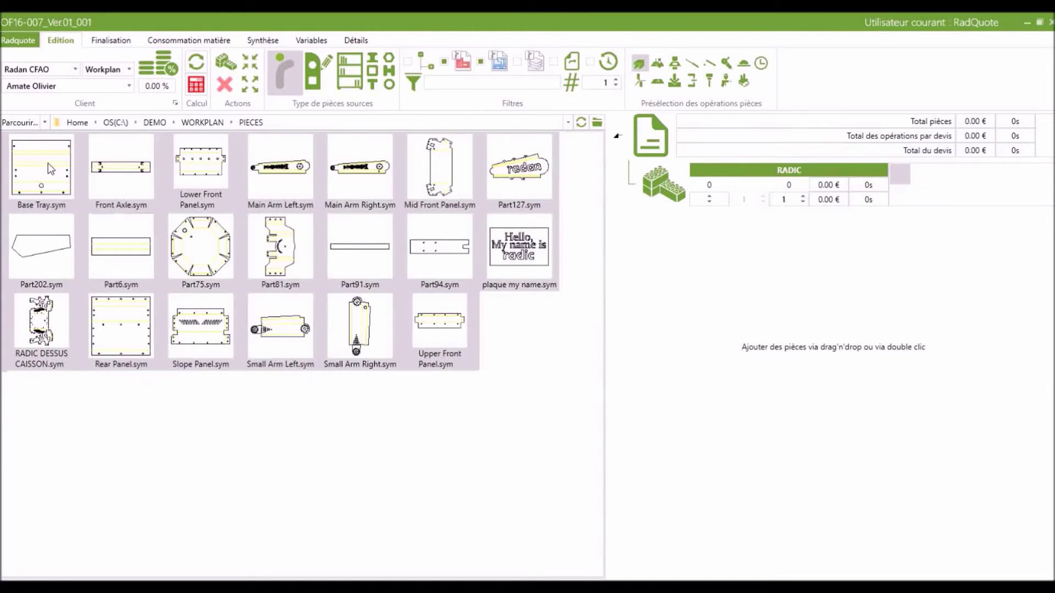
pyautogui.moveTo(523, 271)
pyautogui.moveTo(664, 178); pyautogui.dragTo(663, 177)
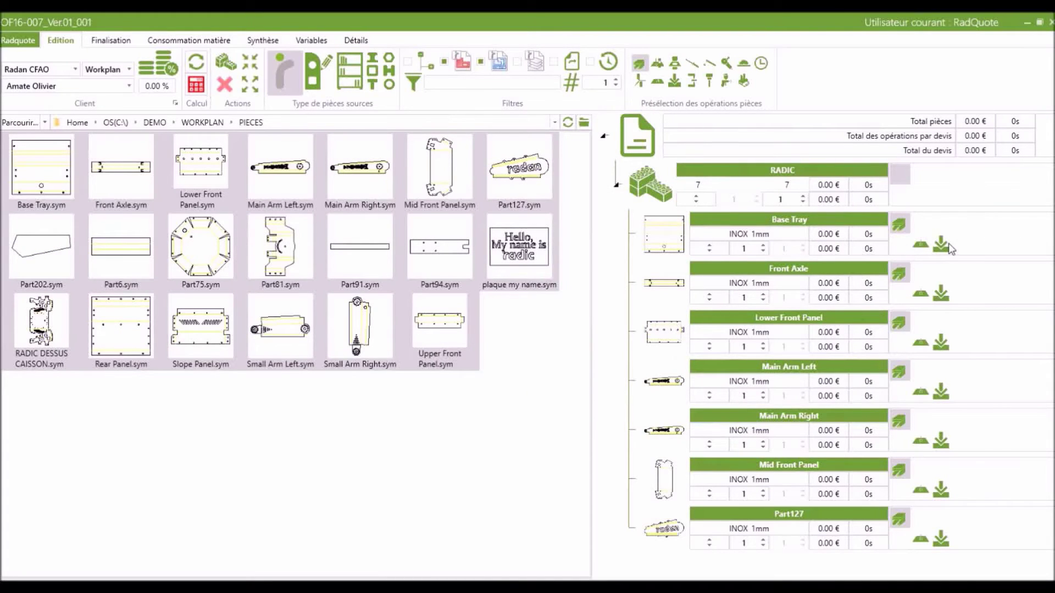
pyautogui.click(608, 190)
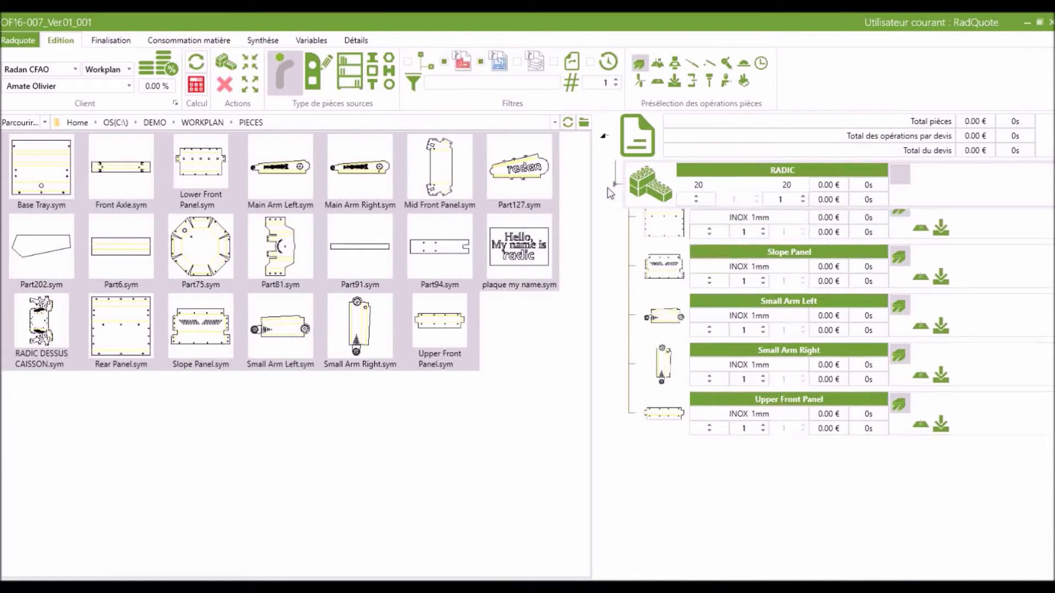
# - Add the Soudure operation to the RADIC assembly
pyautogui.click(922, 177)
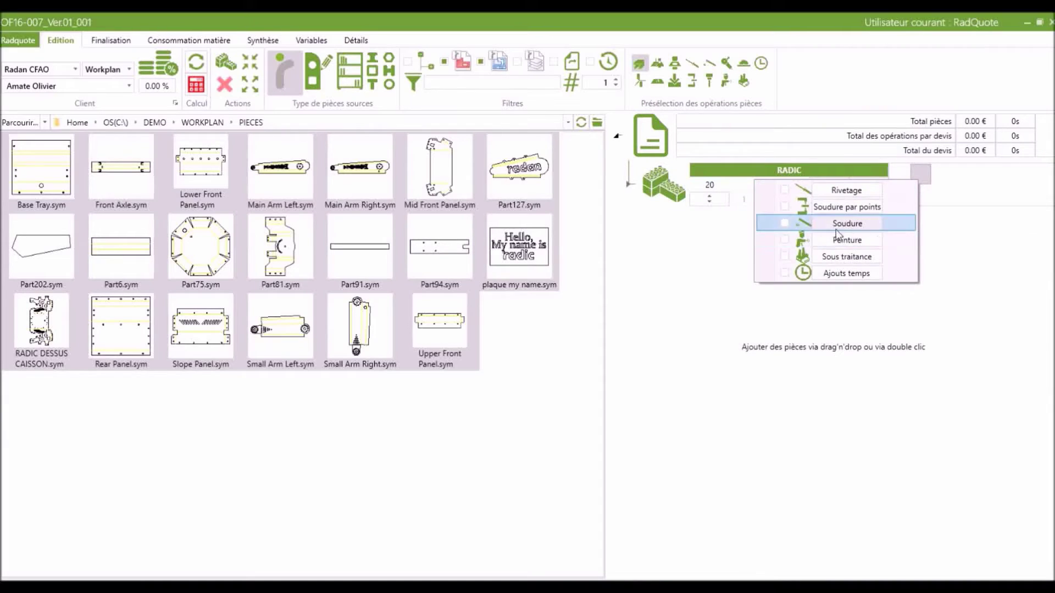
pyautogui.click(785, 223)
pyautogui.click(725, 238)
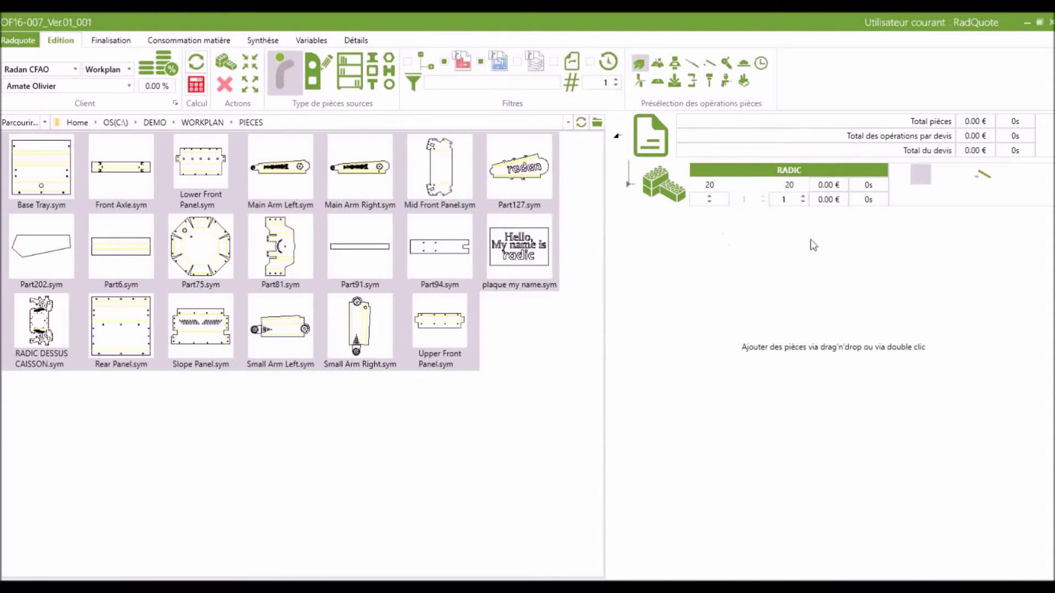
# - Add the Etude and Transport externe operations to the overall quote
pyautogui.click(1042, 144)
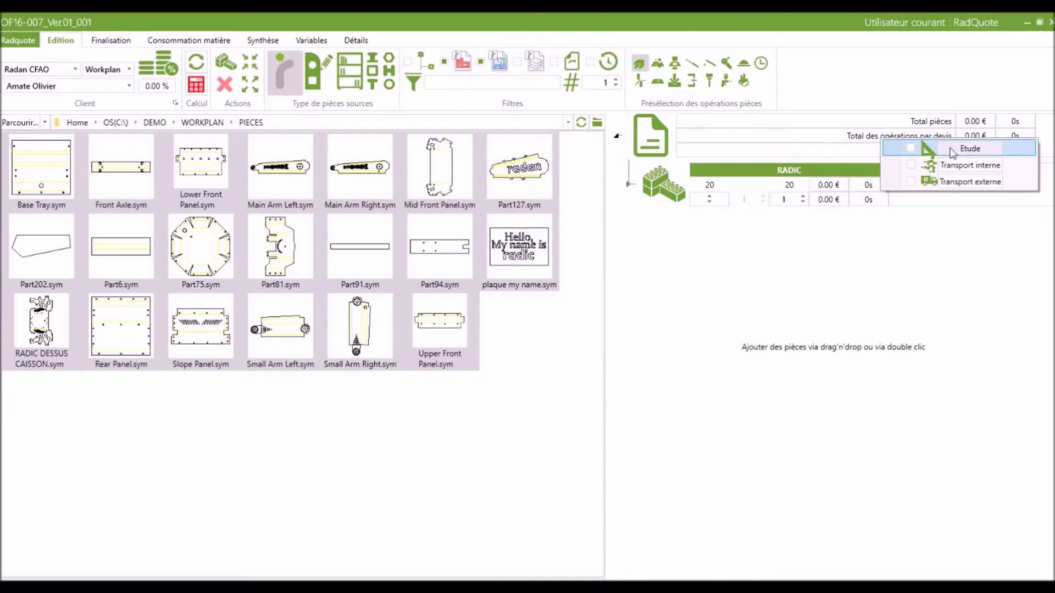
pyautogui.click(911, 148)
pyautogui.click(911, 181)
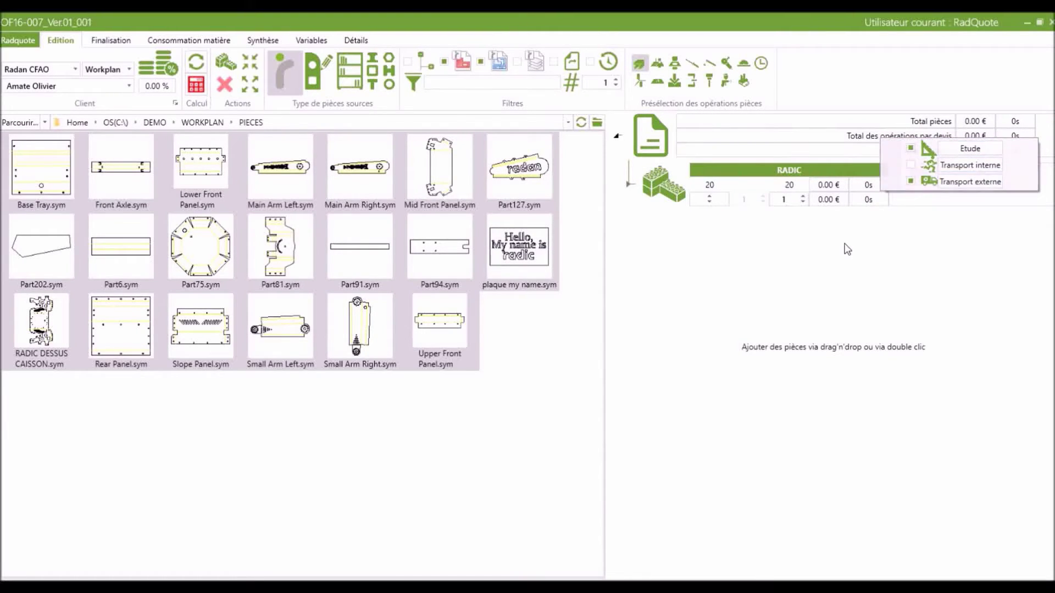
pyautogui.click(848, 249)
# - Calculate the quote with the proposed easy bending settings and a 15-minute Etude processing time, and save it back to WorkPLAN
pyautogui.click(198, 89)
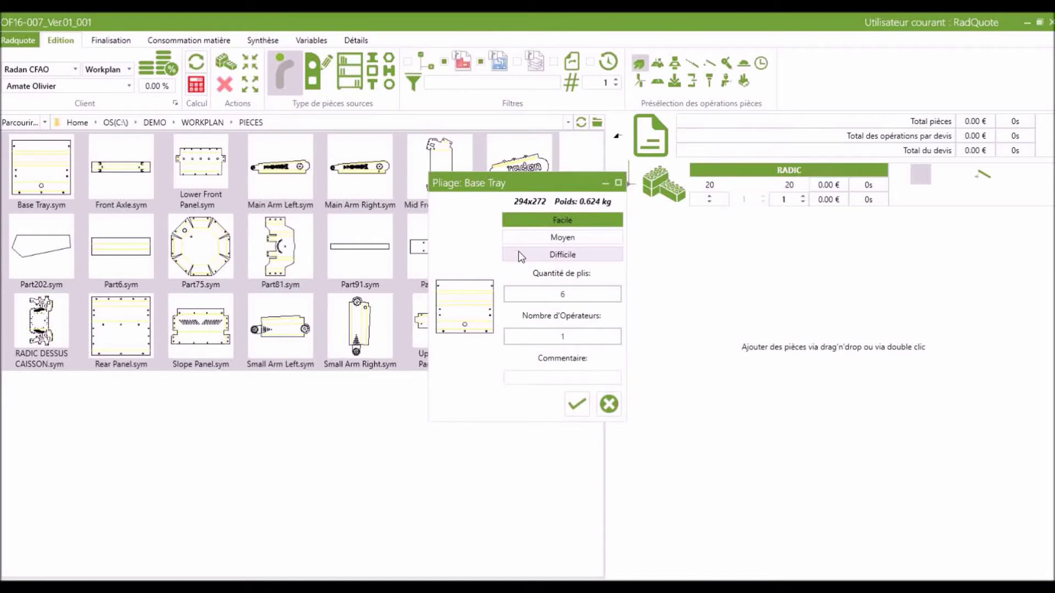
pyautogui.click(578, 406)
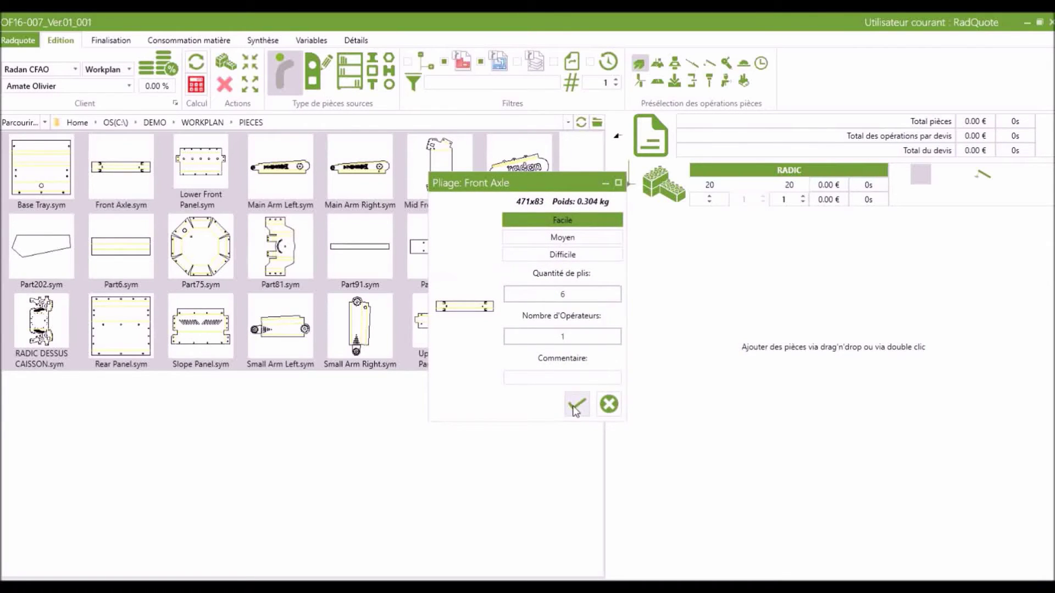
pyautogui.click(575, 407)
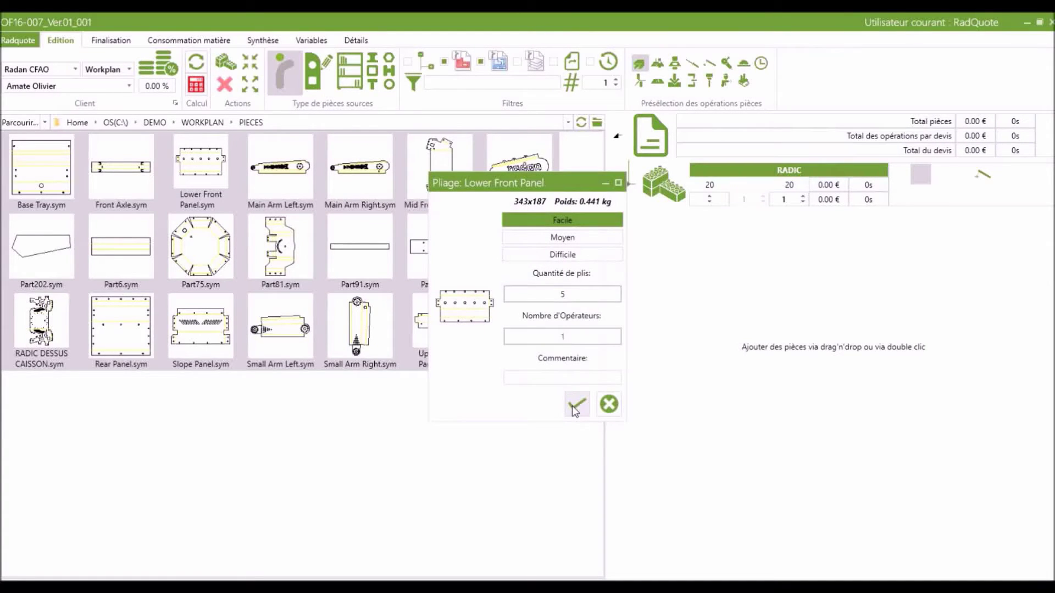
pyautogui.click(572, 406)
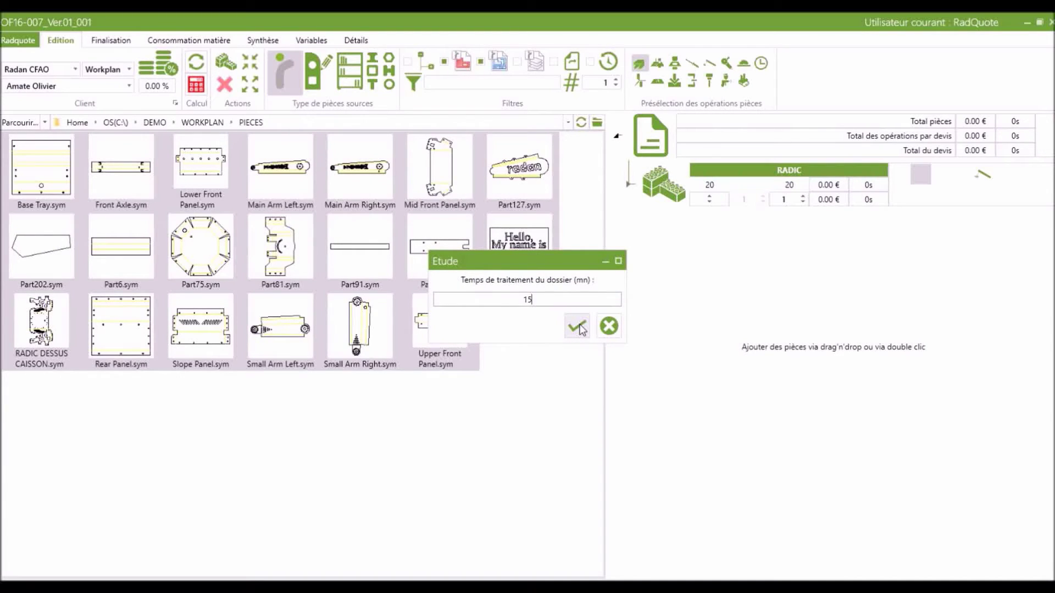
pyautogui.click(580, 328)
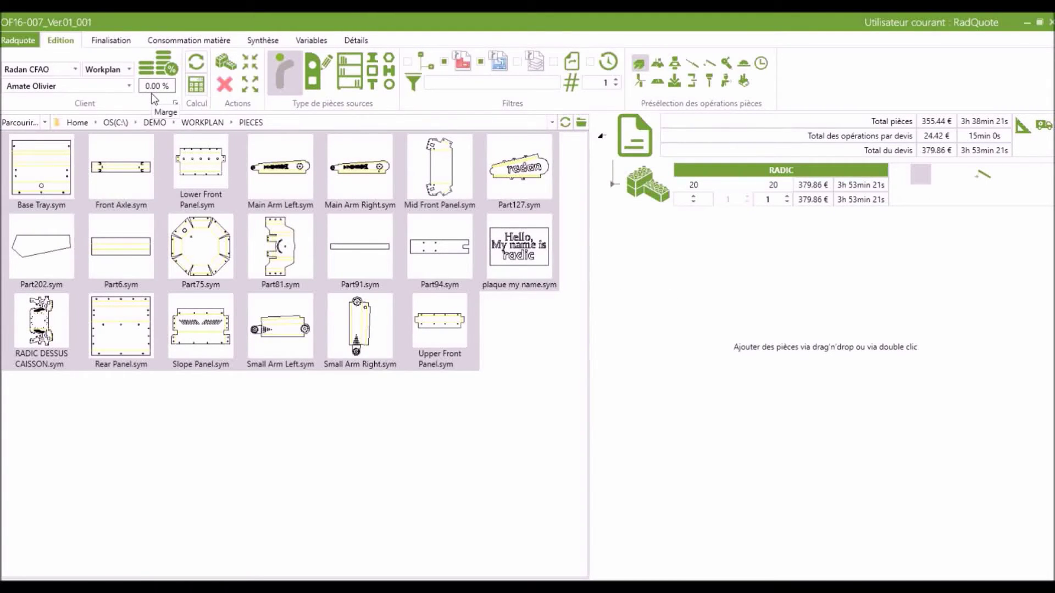
pyautogui.click(25, 41)
pyautogui.click(26, 55)
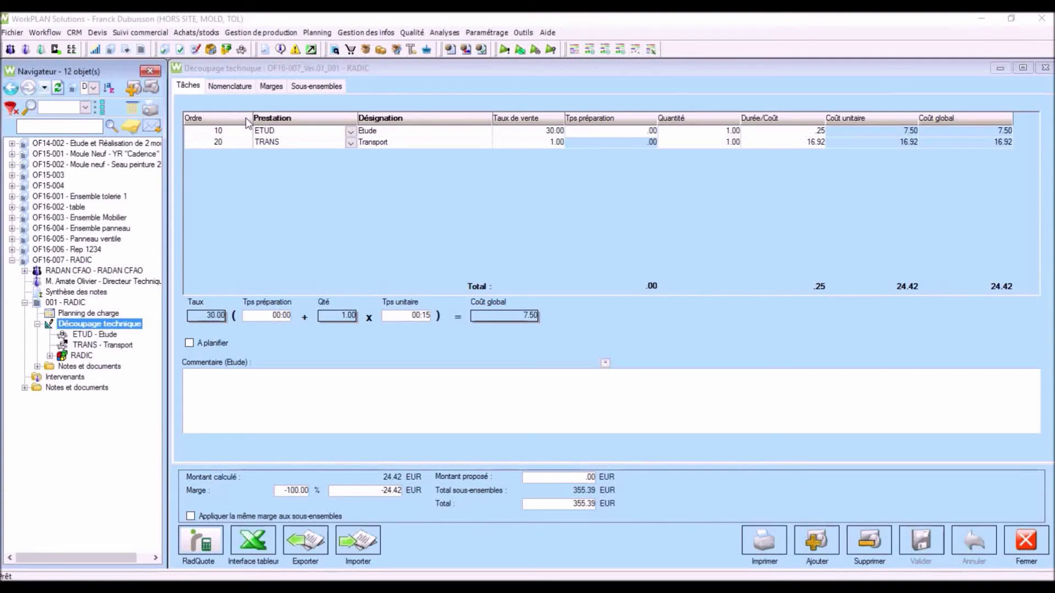
# - Review the price of quote OF16-007 and the Etude and Transport tasks of its technical breakdown
pyautogui.click(74, 261)
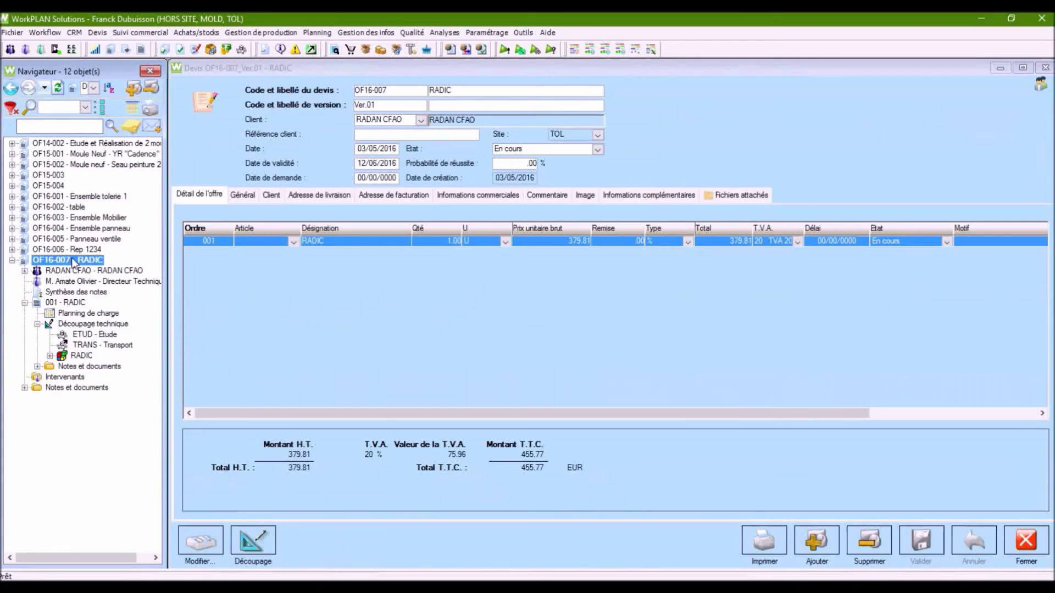
pyautogui.click(82, 325)
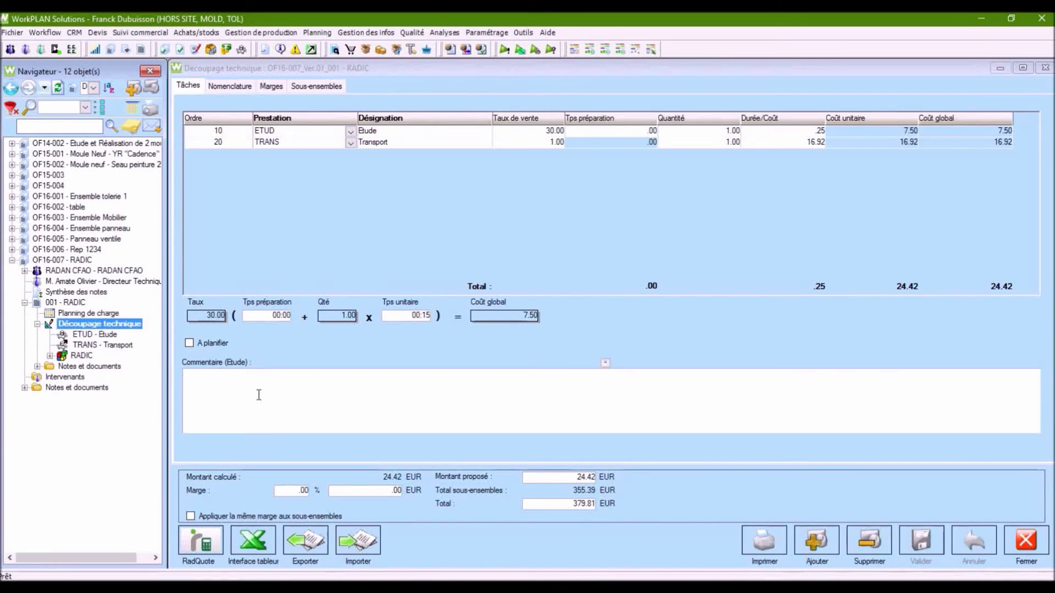
pyautogui.click(85, 334)
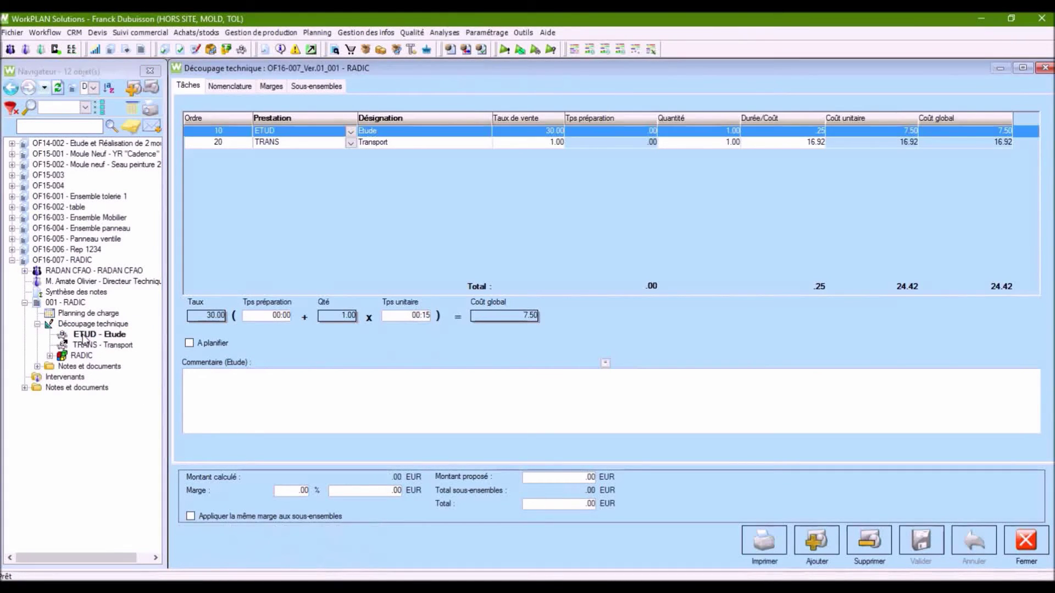
pyautogui.click(86, 347)
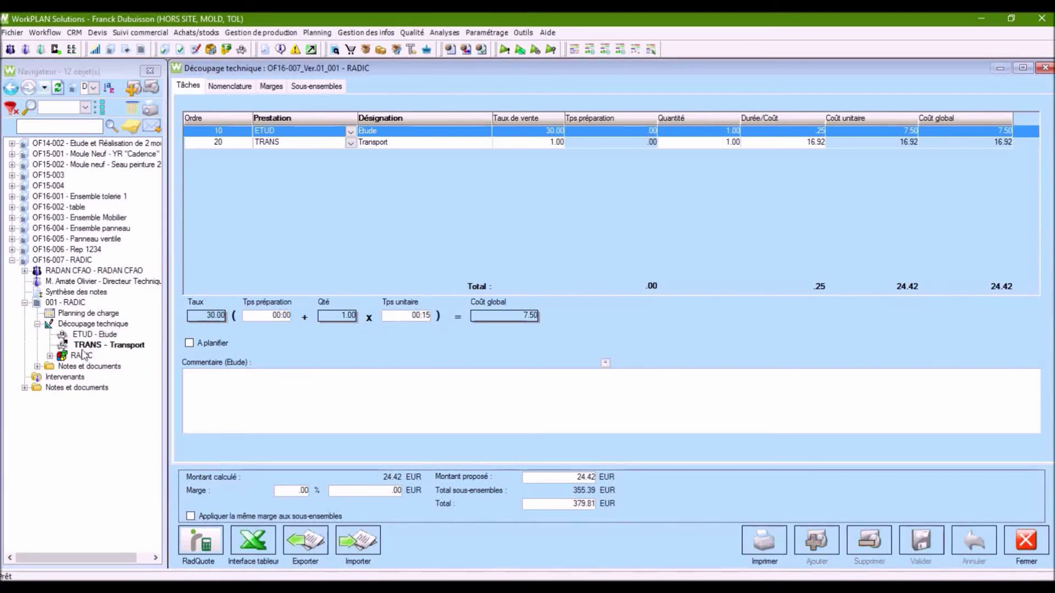
# - Examine the RADIC assembly's tasks, its list of parts and the operations of the Base Tray part
pyautogui.click(87, 357)
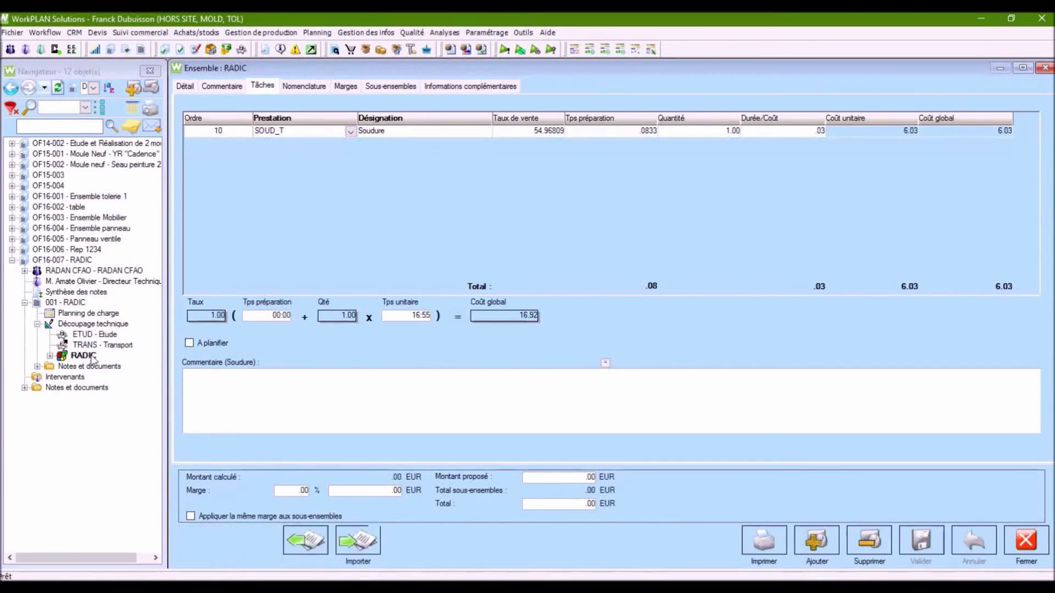
pyautogui.click(85, 357)
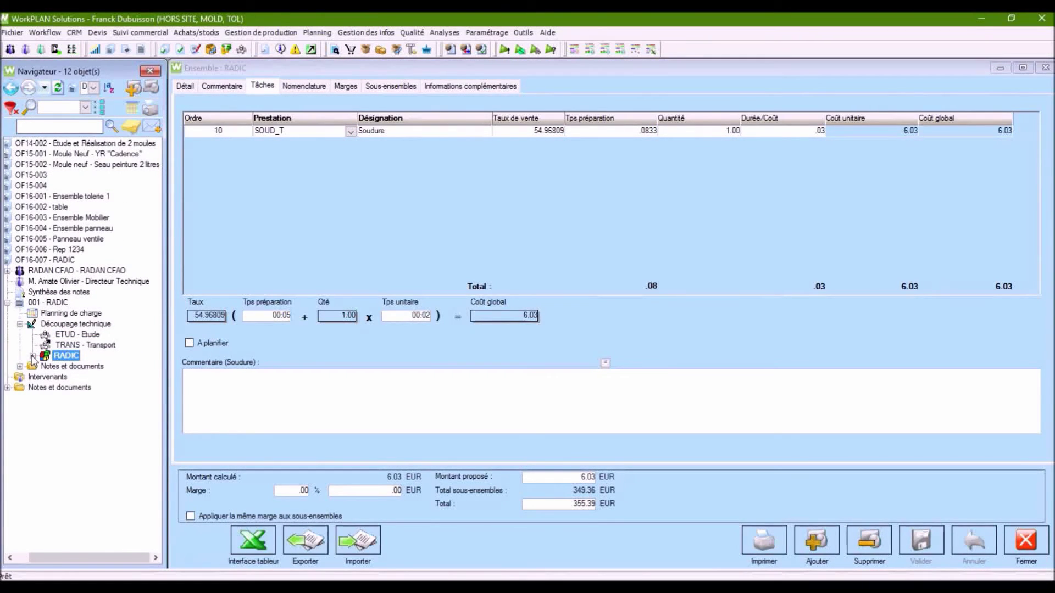
pyautogui.click(33, 356)
pyautogui.scroll(-2, 155, 357)
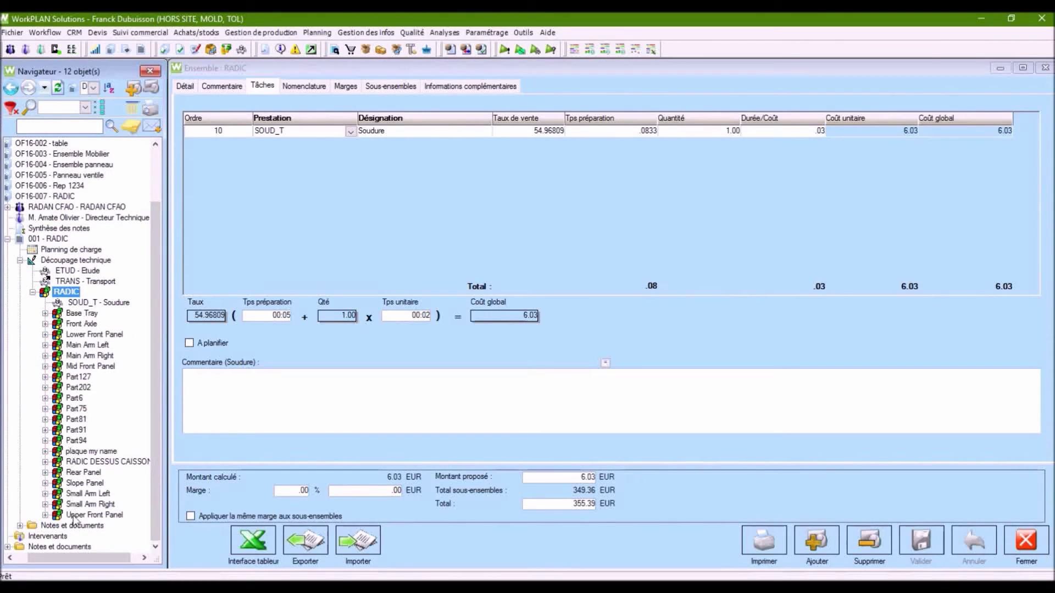
pyautogui.click(45, 313)
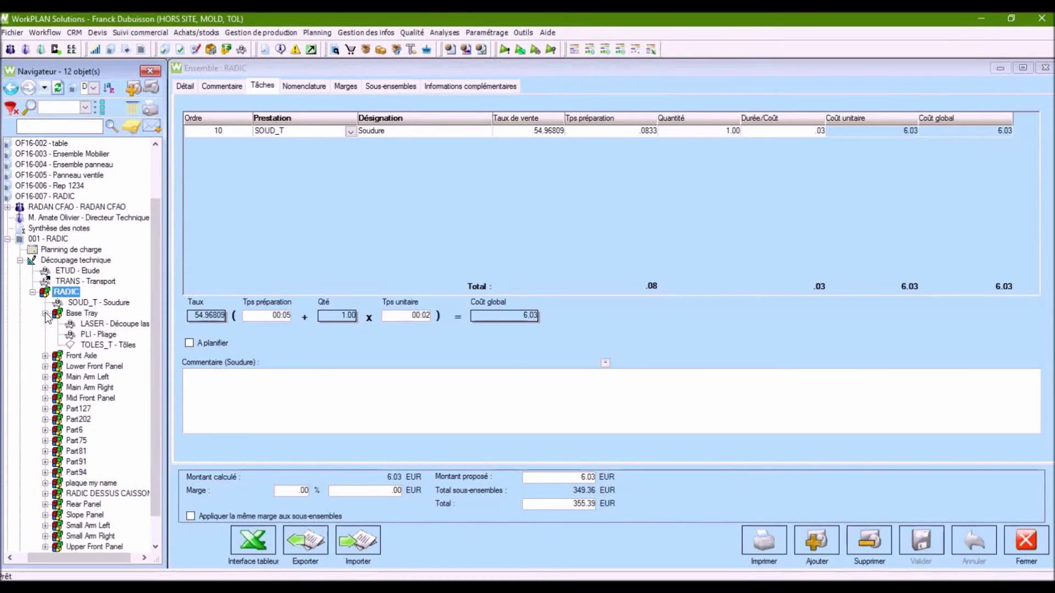
# - Examine the operations of the Front Axle, Lower Front Panel and Main Arm Left parts, then collapse the RADIC assembly
pyautogui.click(46, 355)
pyautogui.scroll(-2, 46, 352)
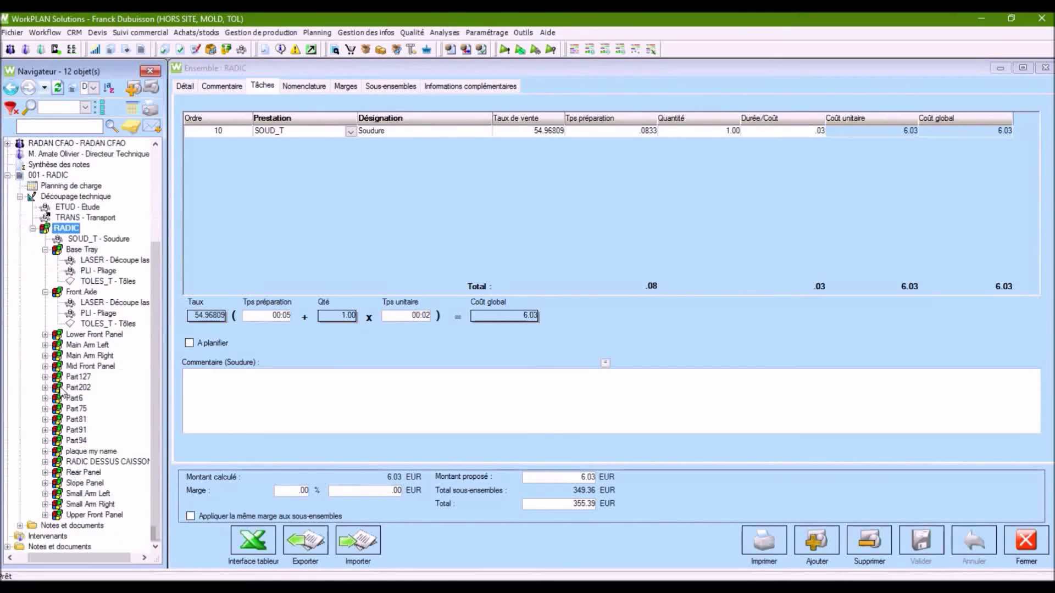
pyautogui.click(46, 334)
pyautogui.scroll(-1, 50, 363)
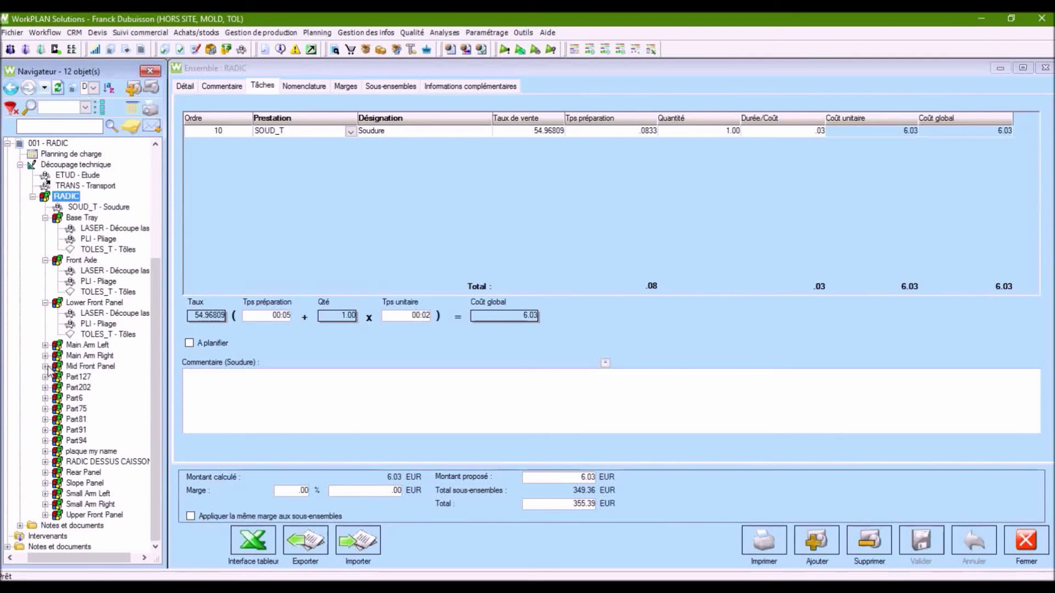
pyautogui.click(46, 345)
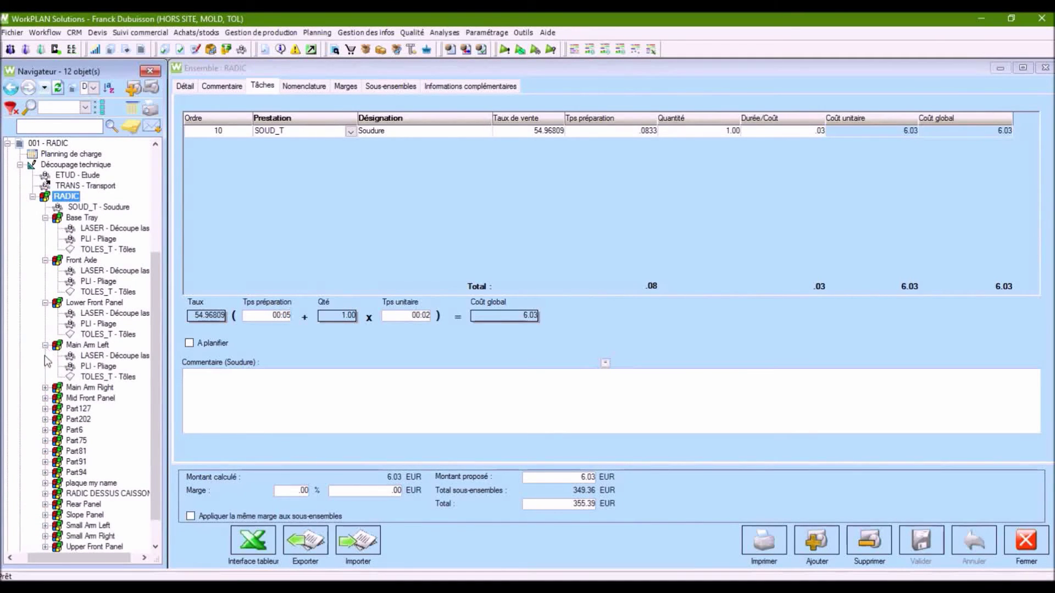
pyautogui.click(32, 197)
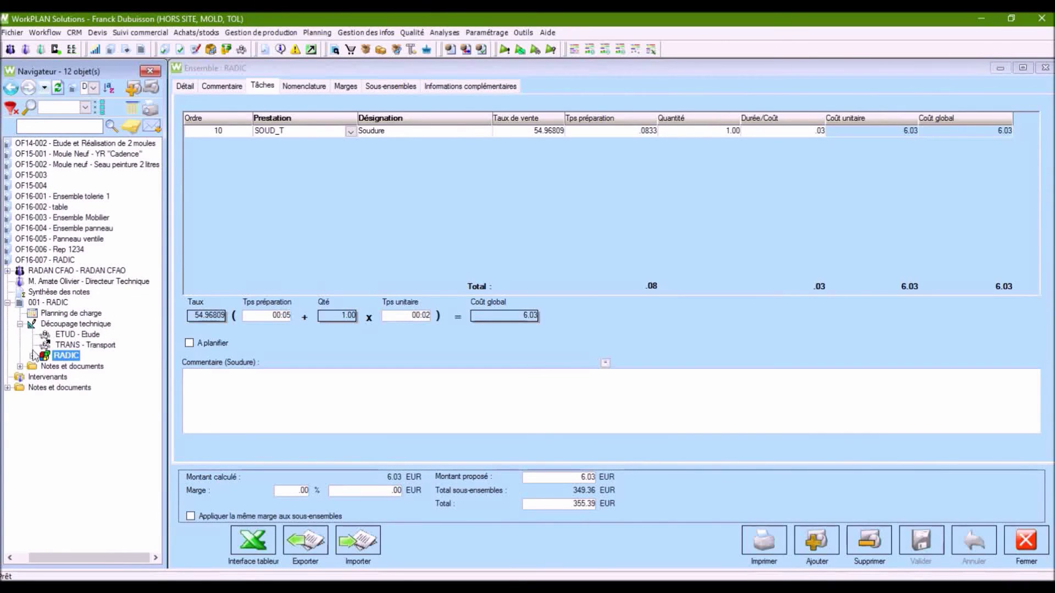
# - Open the quote document OF16-007_Ver.01_001.pdf from the RADIC quote's notes and documents and review its priced parts list
pyautogui.click(20, 366)
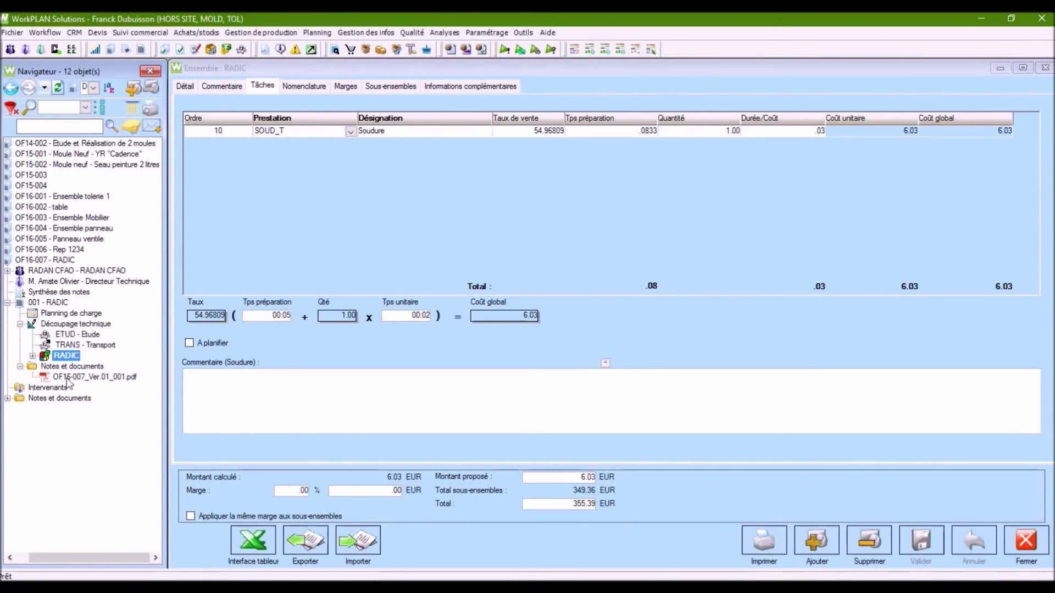
pyautogui.doubleClick(71, 377)
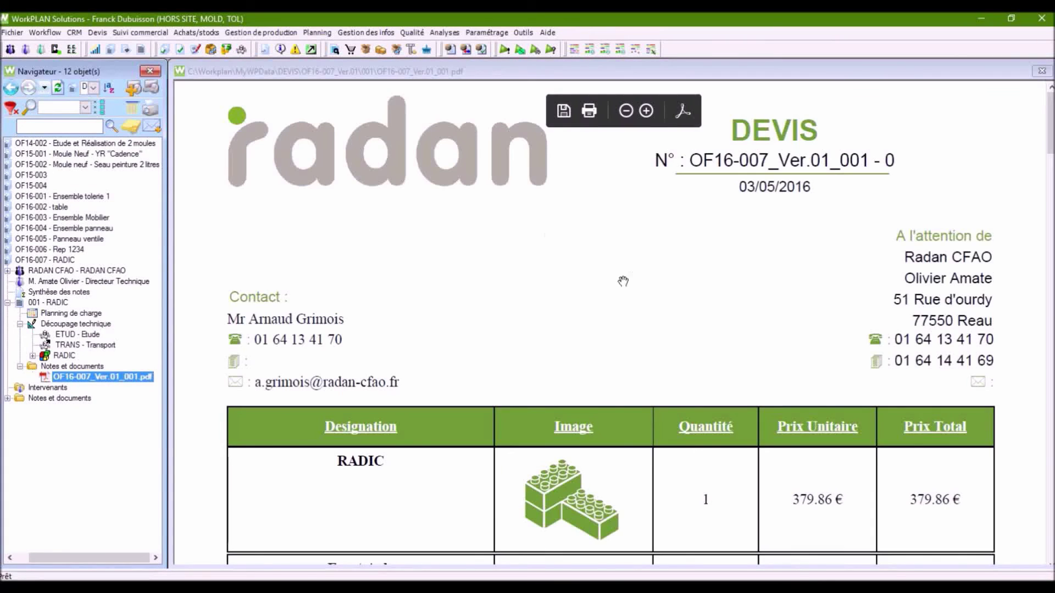
pyautogui.keyDown('ctrl'); pyautogui.scroll(-3, 621, 280); pyautogui.keyUp('ctrl')
pyautogui.scroll(-3, 610, 291)
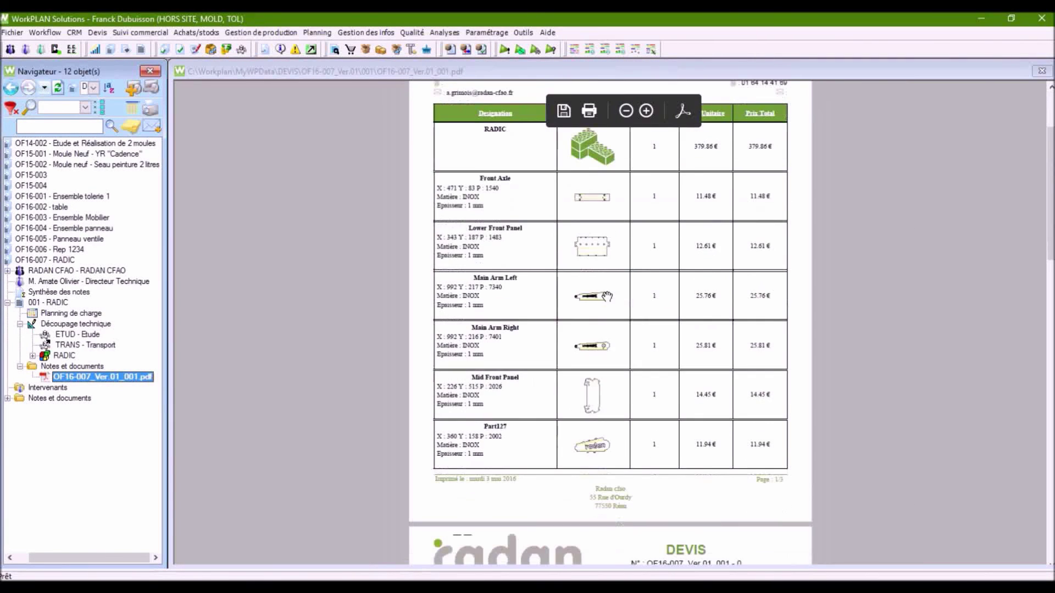
pyautogui.scroll(4, 607, 294)
pyautogui.keyDown('ctrl'); pyautogui.scroll(2, 607, 295); pyautogui.keyUp('ctrl')
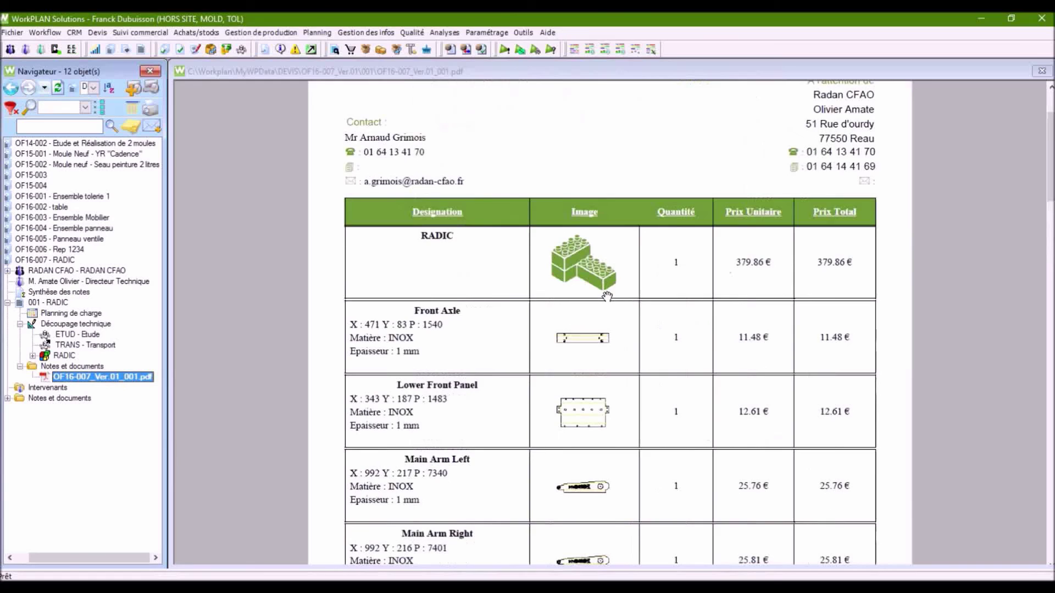